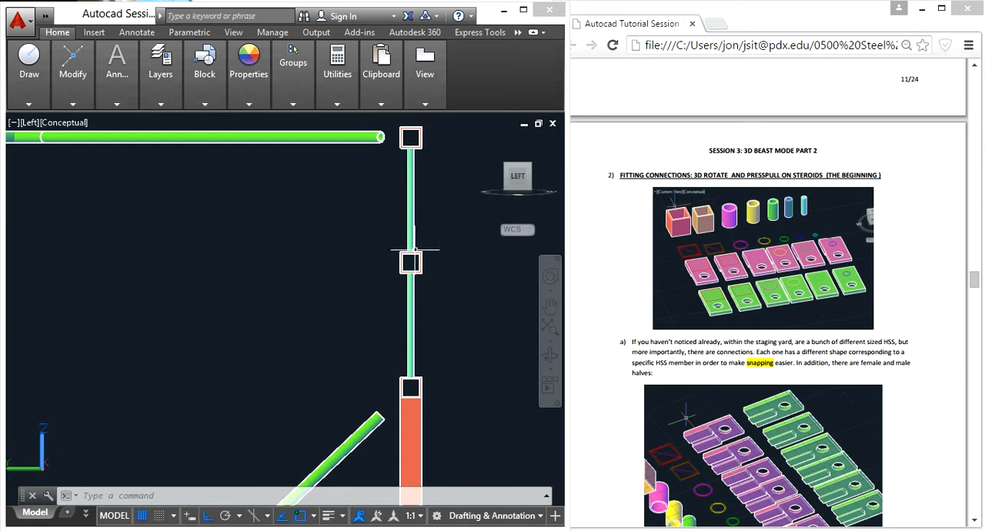
- Examine the ends of the upper horizontal brace and the square tubes beside it at the frame's top corners
scroll(221, 264, down, 5)
scroll(255, 228, up, 4)
scroll(304, 237, up, 3)
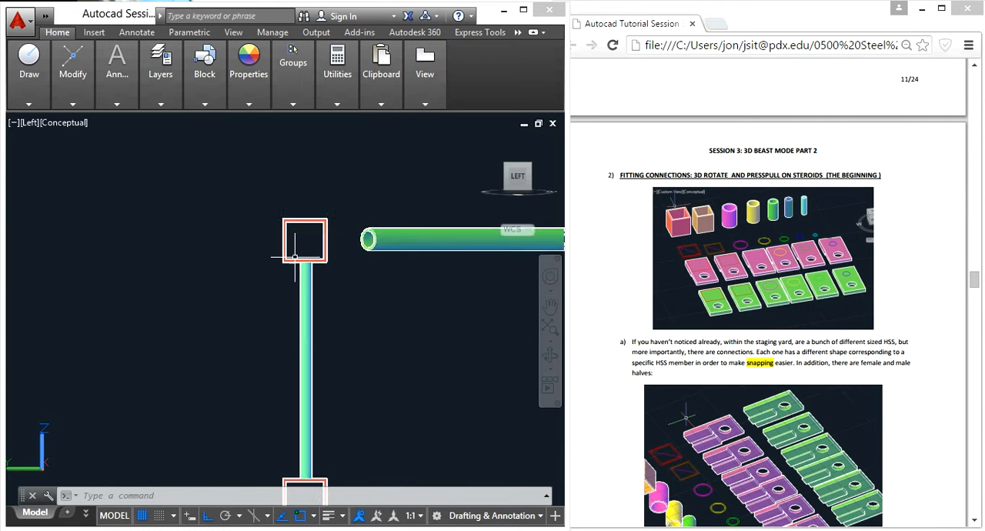
scroll(299, 266, down, 3)
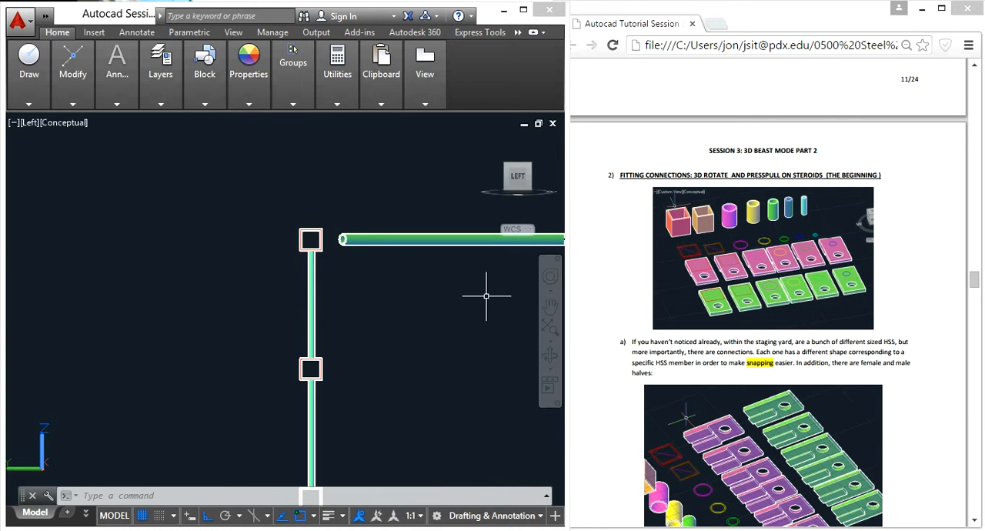
scroll(474, 314, down, 4)
middle_drag(460, 316, 286, 285)
middle_drag(389, 317, 229, 274)
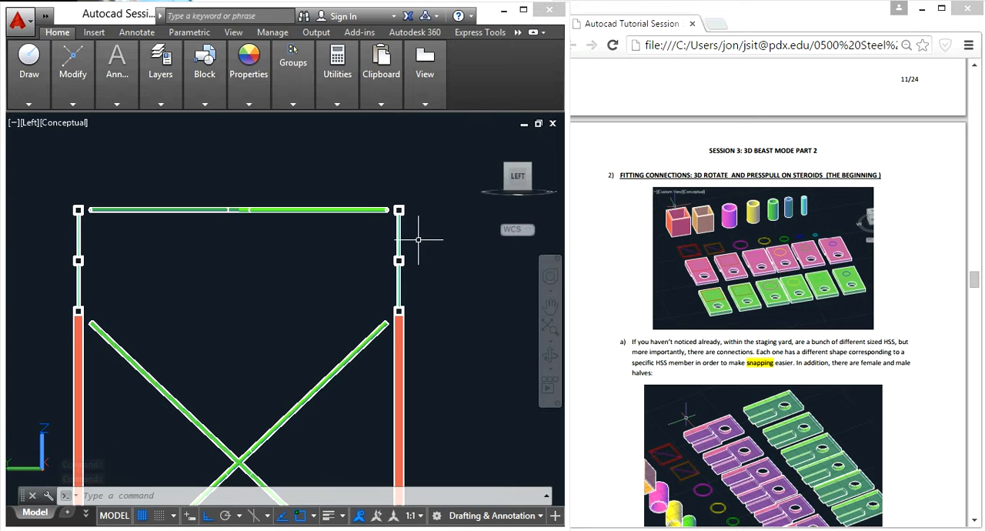
scroll(411, 214, up, 5)
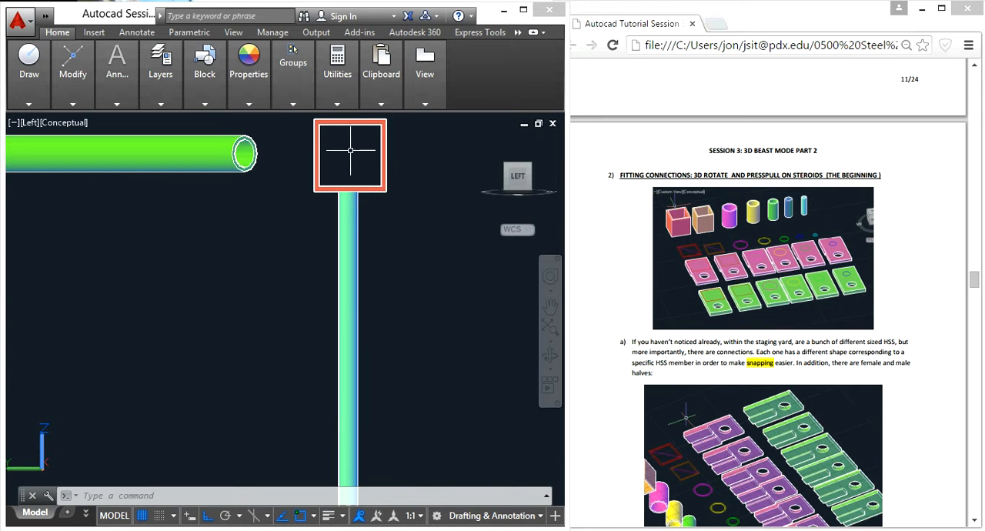
mouse_move(354, 193)
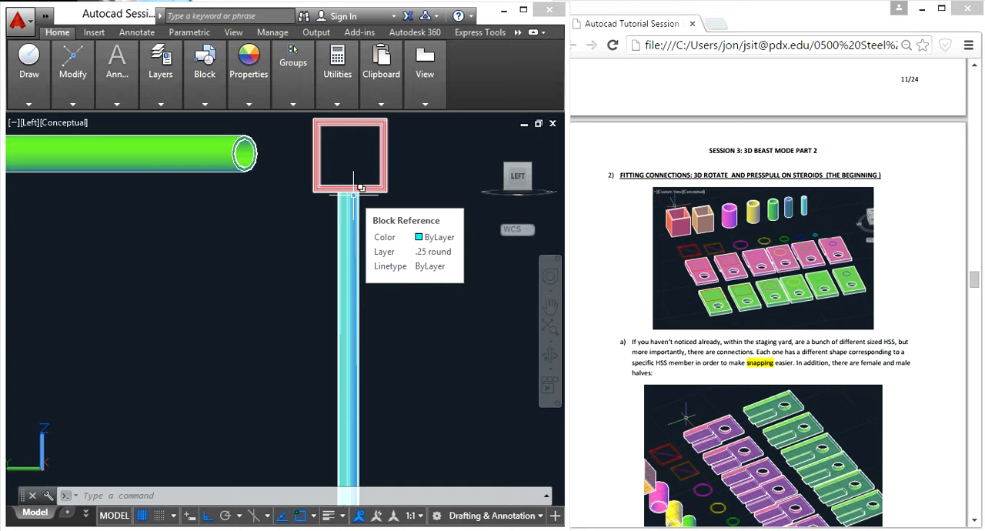
click(415, 308)
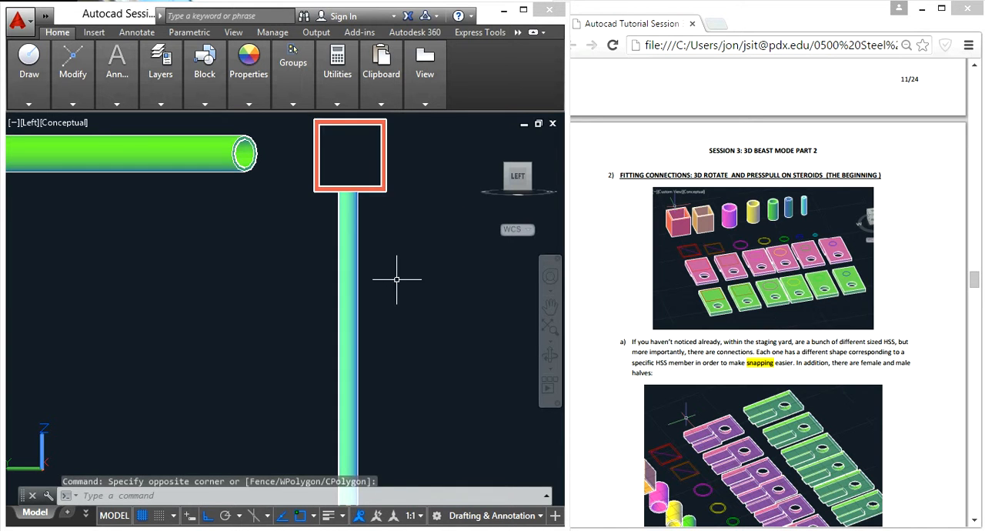
scroll(396, 277, down, 2)
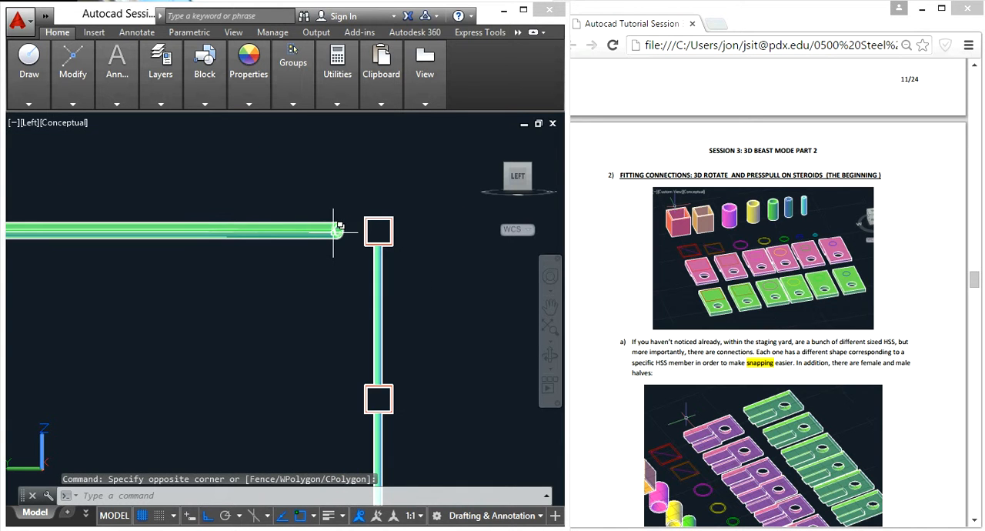
scroll(336, 228, down, 3)
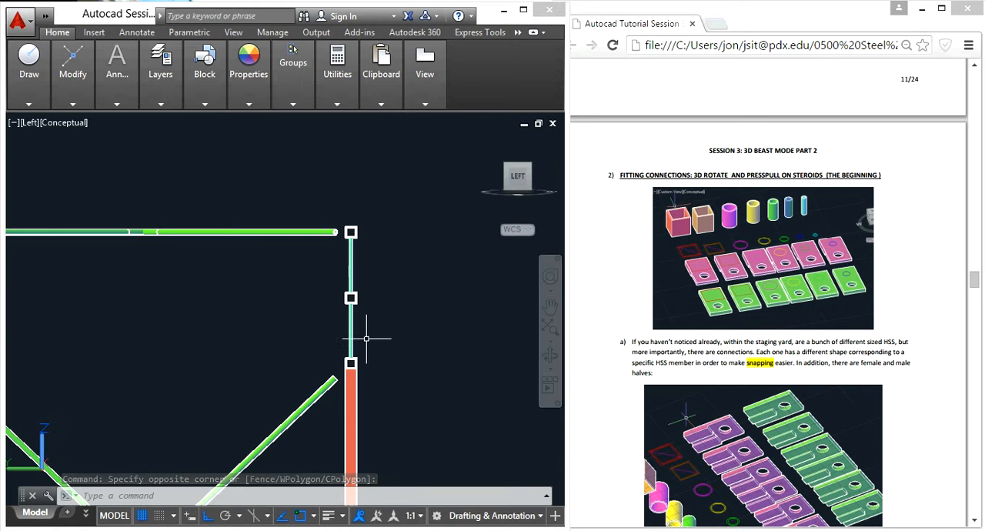
- Inspect the trusses in 3D and the corner where the square beam sits on the column near the diagonal braces
shift+middle_drag(395, 333, 315, 346)
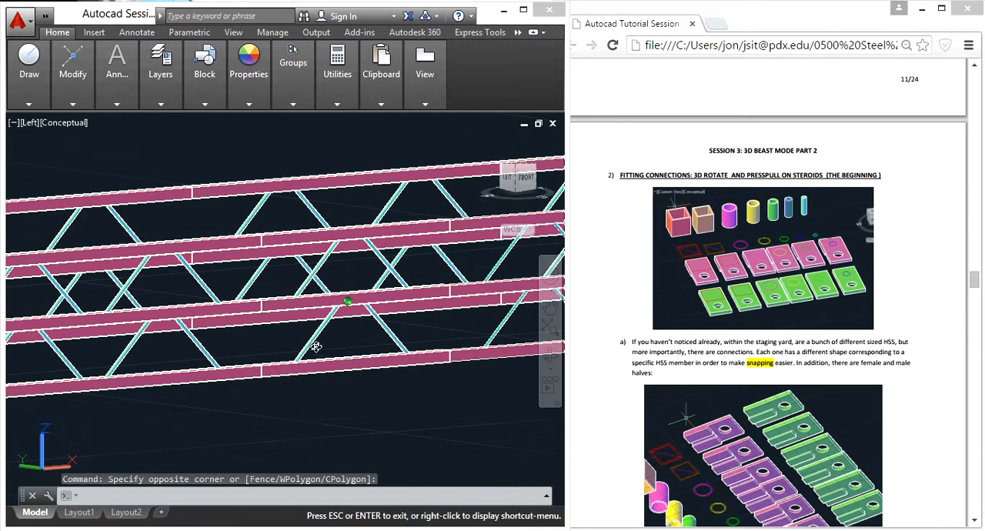
scroll(285, 308, down, 5)
middle_drag(197, 324, 431, 343)
scroll(100, 350, up, 8)
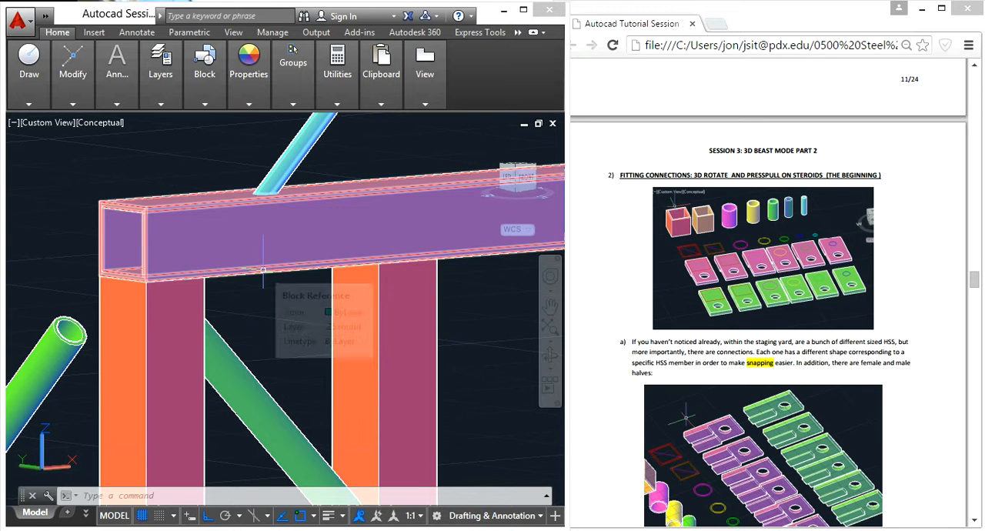
click(504, 331)
scroll(520, 313, down, 3)
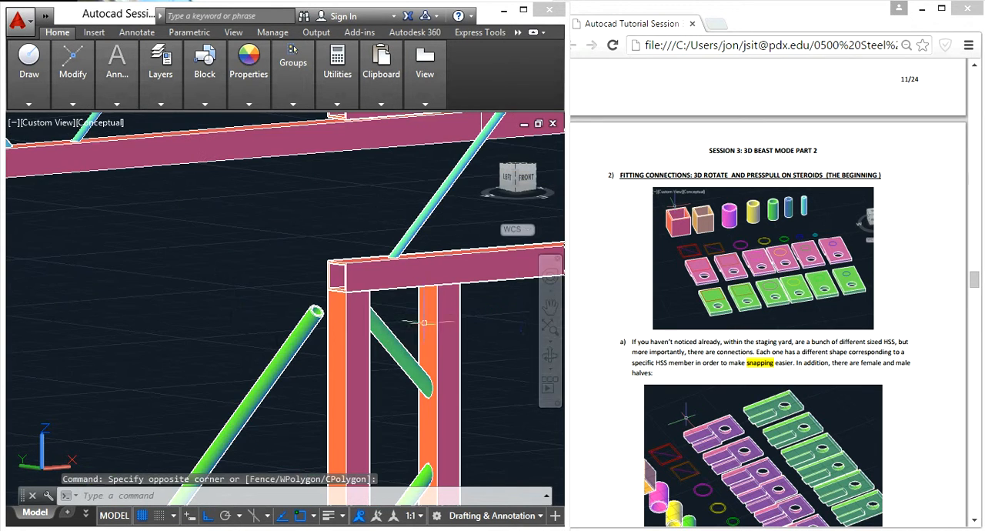
- Examine the HSS samples and the pink and green connection plates in the staging yard from above and below
scroll(398, 330, down, 5)
middle_drag(399, 330, 108, 304)
scroll(146, 319, down, 5)
scroll(461, 311, down, 4)
middle_drag(461, 310, 215, 300)
middle_drag(456, 273, 183, 240)
shift+middle_drag(346, 253, 316, 333)
scroll(315, 291, up, 9)
scroll(311, 234, up, 6)
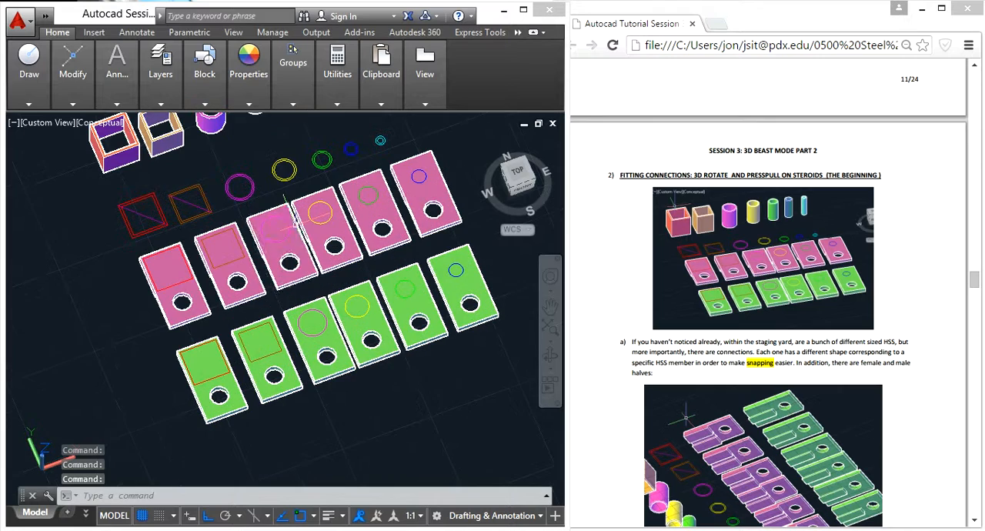
shift+middle_drag(278, 236, 271, 154)
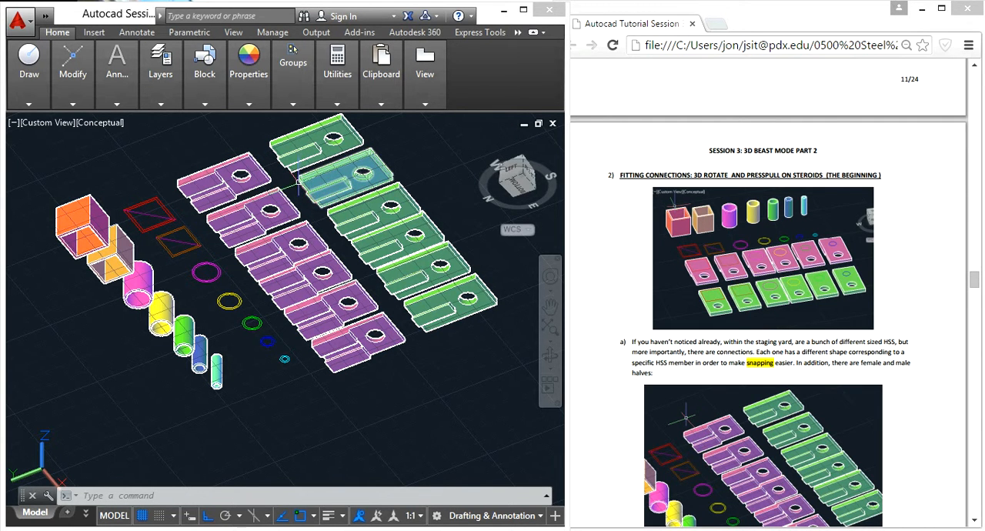
shift+middle_drag(315, 204, 286, 368)
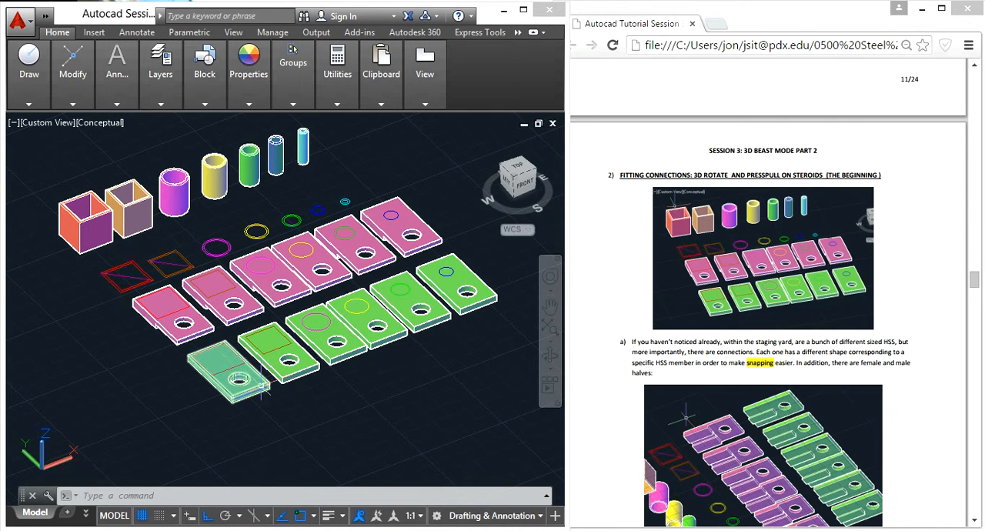
- Compare the square and round profile outlines on the pink and green connection plates with the matching HSS members
click(389, 431)
click(365, 423)
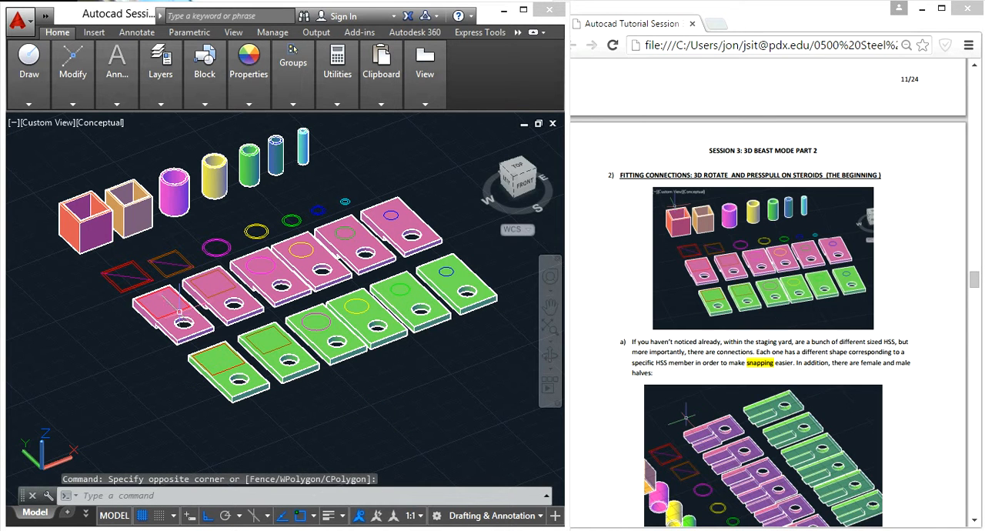
scroll(184, 323, up, 4)
scroll(154, 277, down, 3)
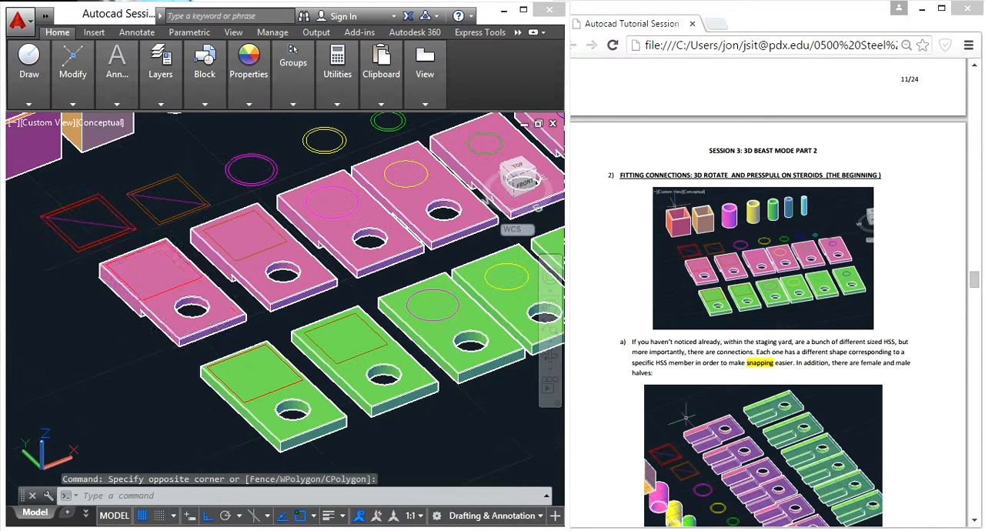
scroll(149, 265, up, 2)
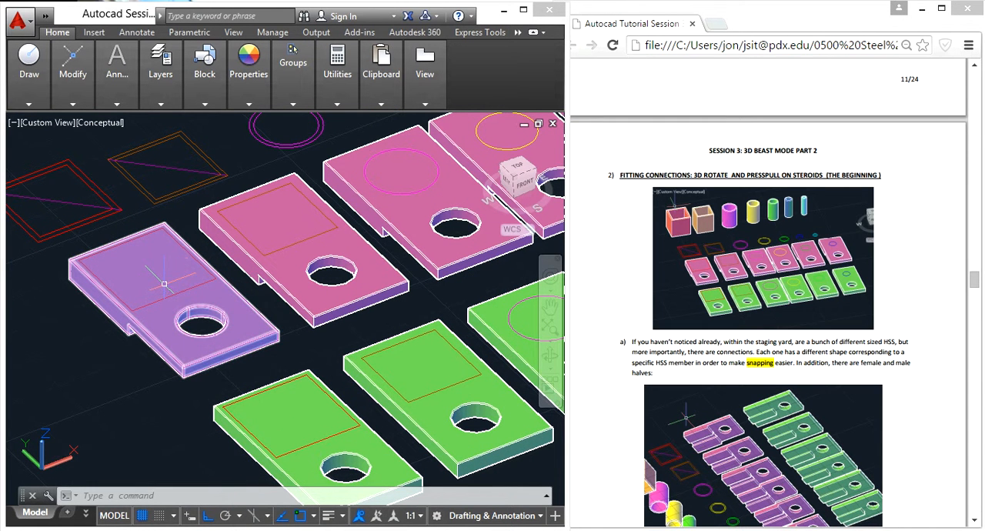
mouse_move(208, 304)
scroll(196, 297, down, 2)
middle_drag(381, 216, 233, 288)
scroll(269, 272, up, 4)
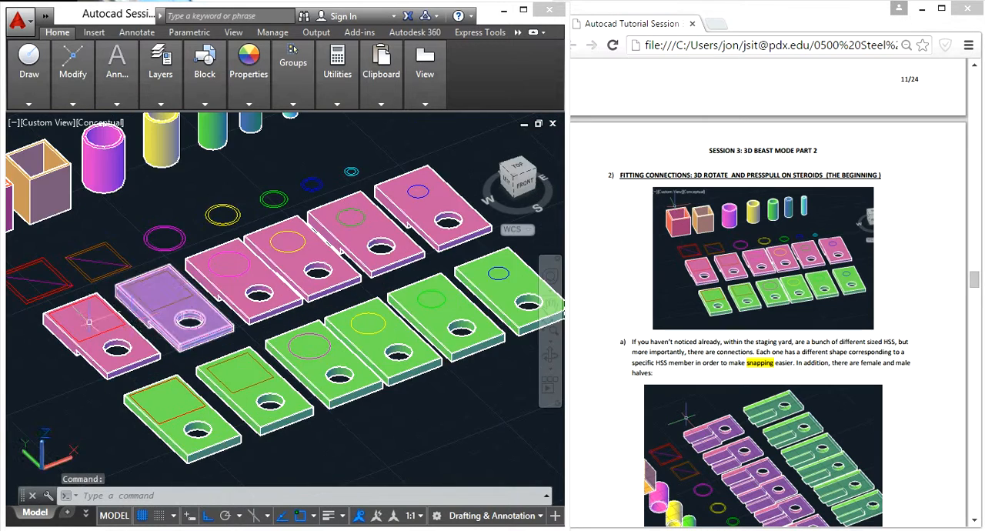
scroll(477, 475, down, 3)
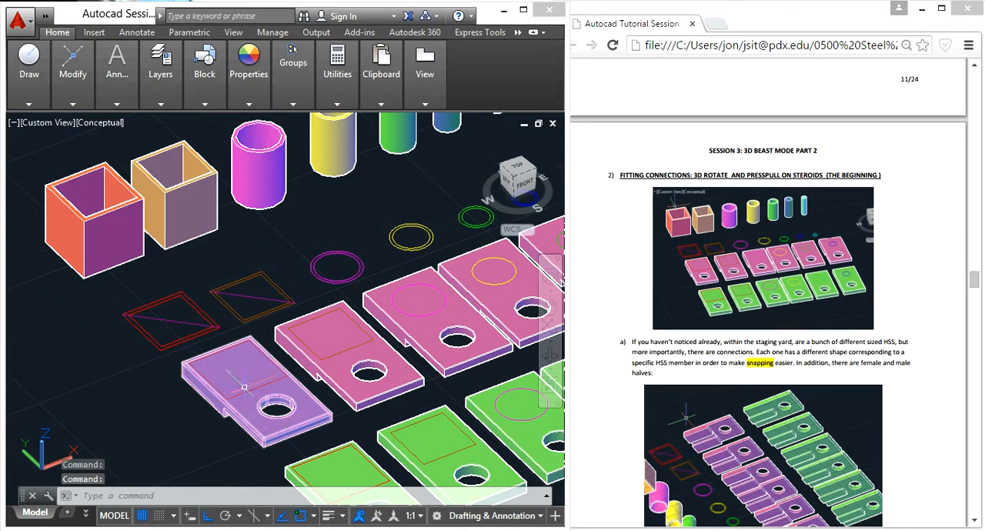
middle_drag(278, 422, 188, 332)
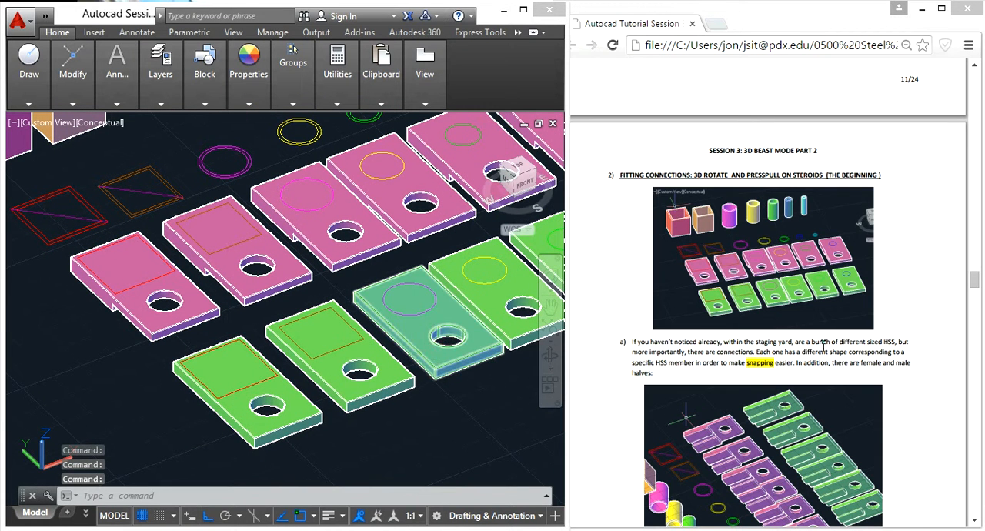
- Switch to the tutorial PDF in the browser and read the section on measuring the thickness of Connections A and B
click(792, 359)
scroll(914, 335, down, 6)
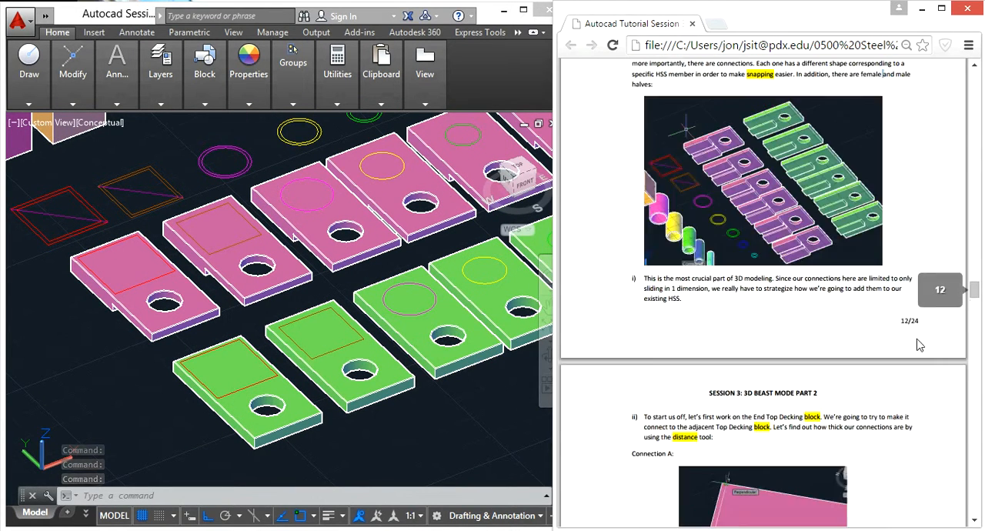
scroll(915, 339, down, 5)
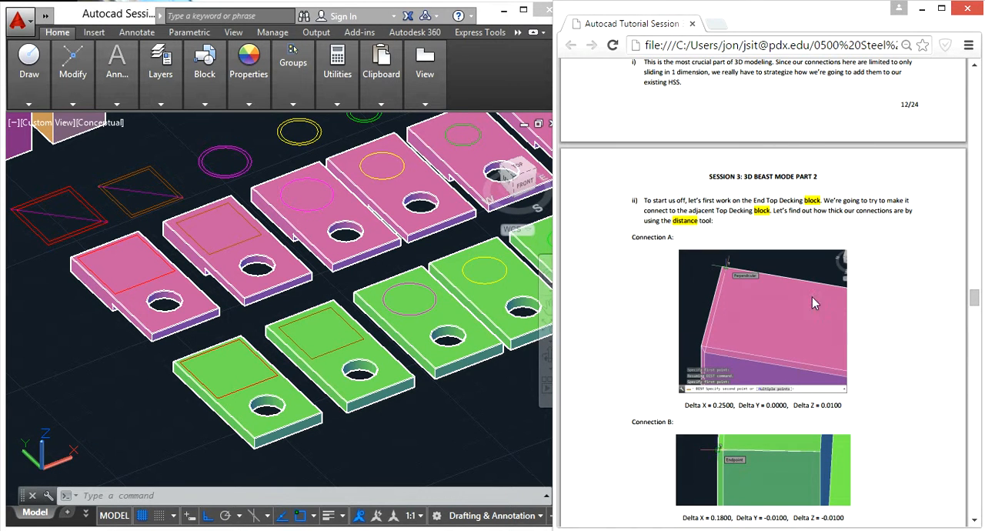
- Back in AutoCAD, measure the first pink A connection with DIST from its lower tab corner to its top edge
click(107, 401)
scroll(112, 305, up, 3)
scroll(112, 305, up, 3)
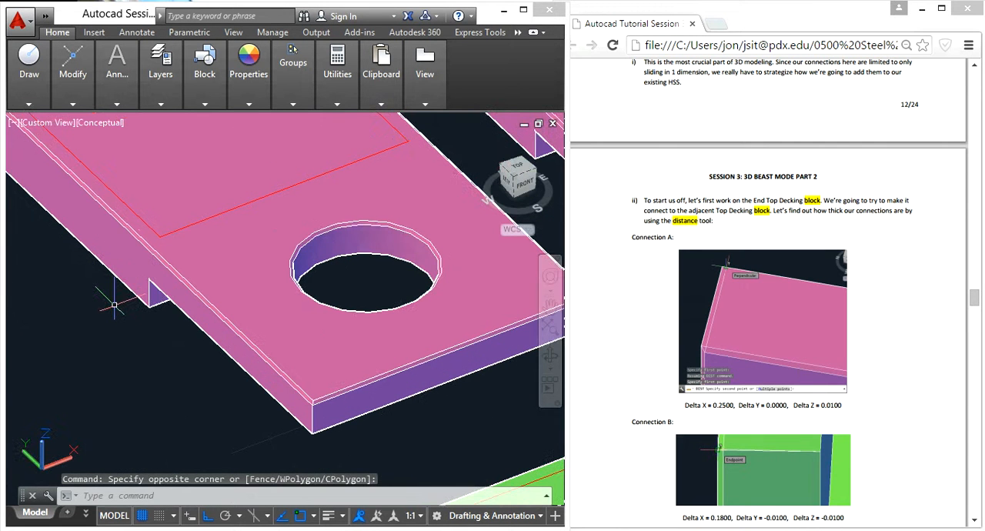
text(dist)
key(Return)
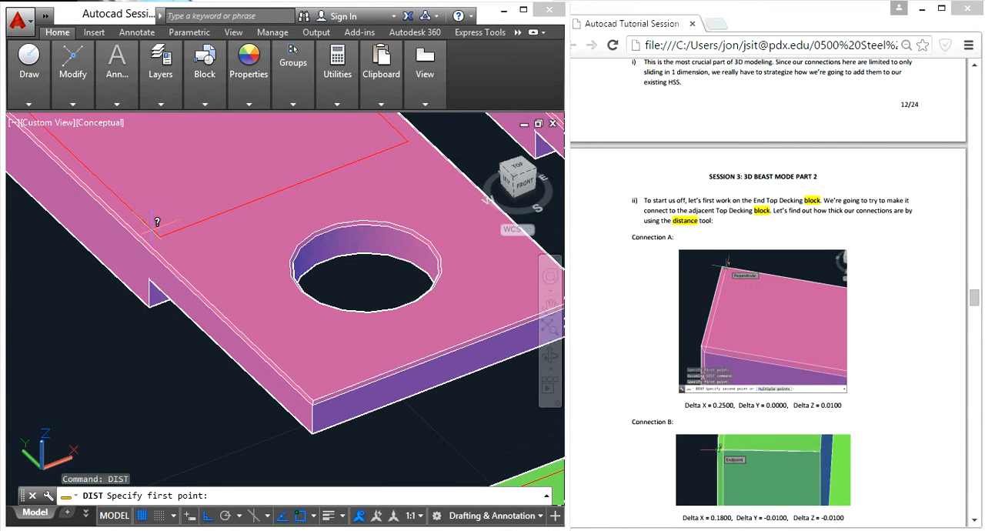
scroll(116, 305, up, 3)
click(148, 438)
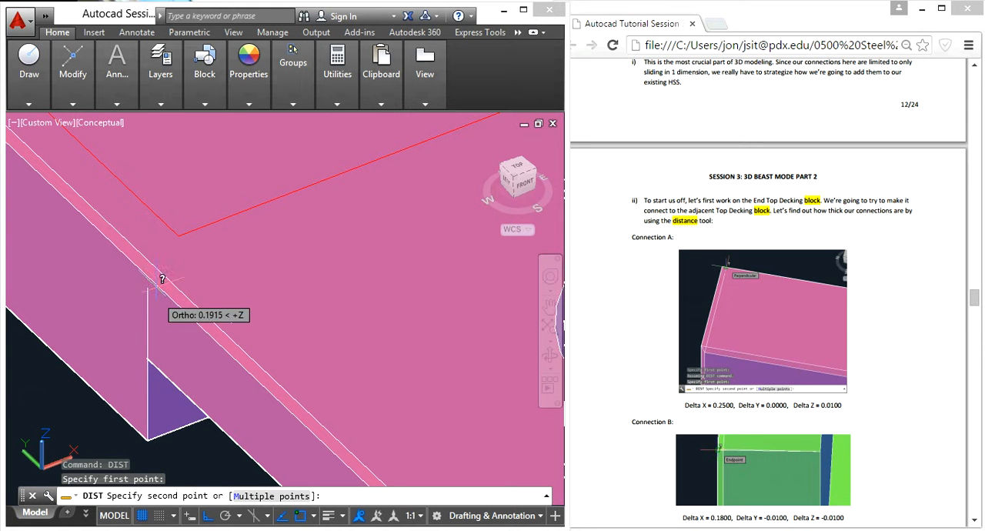
click(154, 263)
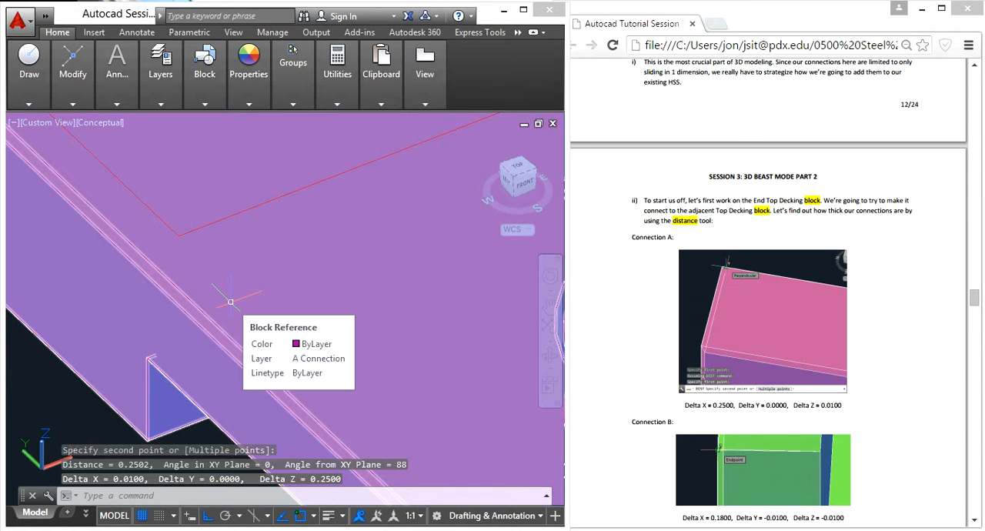
- Measure the first green connection with DIST from the bottom corner of its lower tab to the plate's top corner
scroll(232, 301, down, 5)
scroll(257, 309, down, 2)
middle_drag(329, 271, 316, 252)
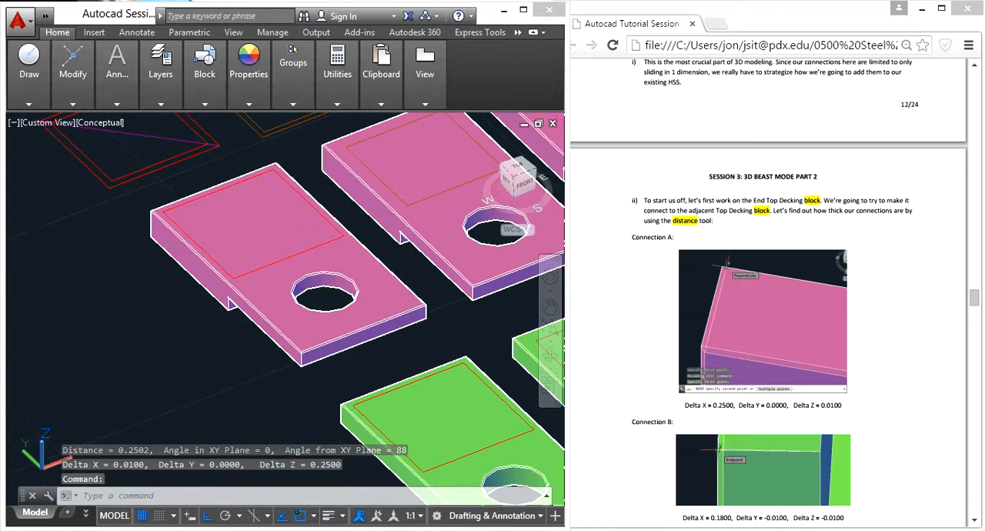
scroll(316, 251, down, 4)
scroll(366, 375, up, 5)
shift+middle_drag(466, 328, 469, 305)
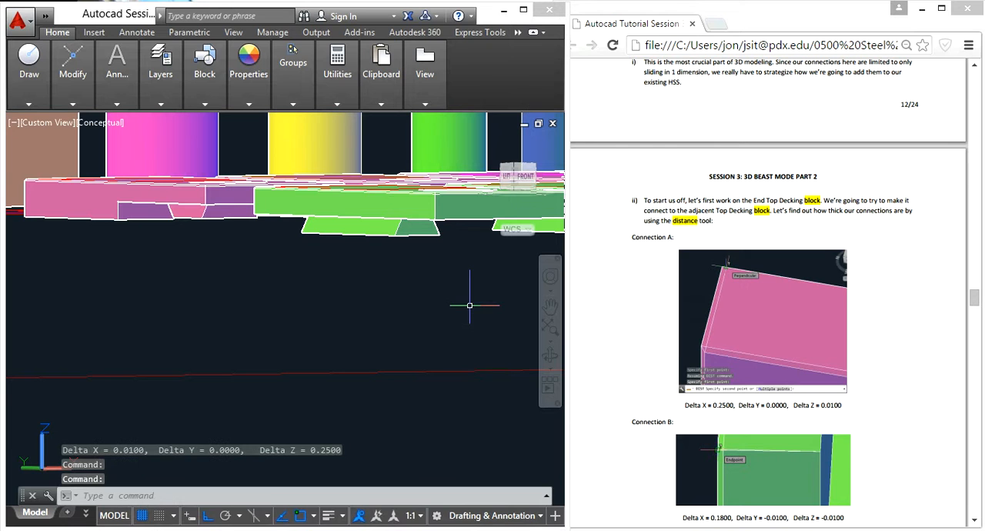
text(i)
key(Return)
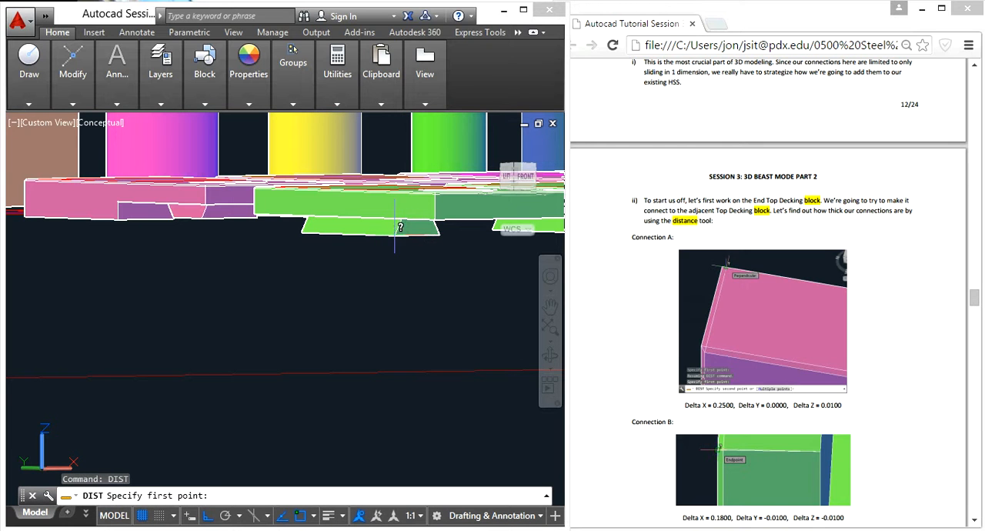
click(302, 229)
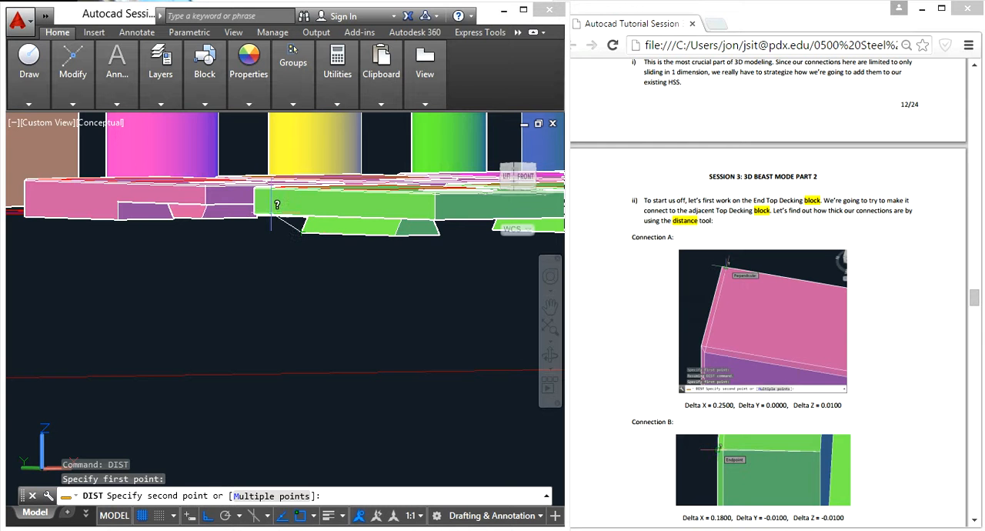
scroll(243, 184, up, 4)
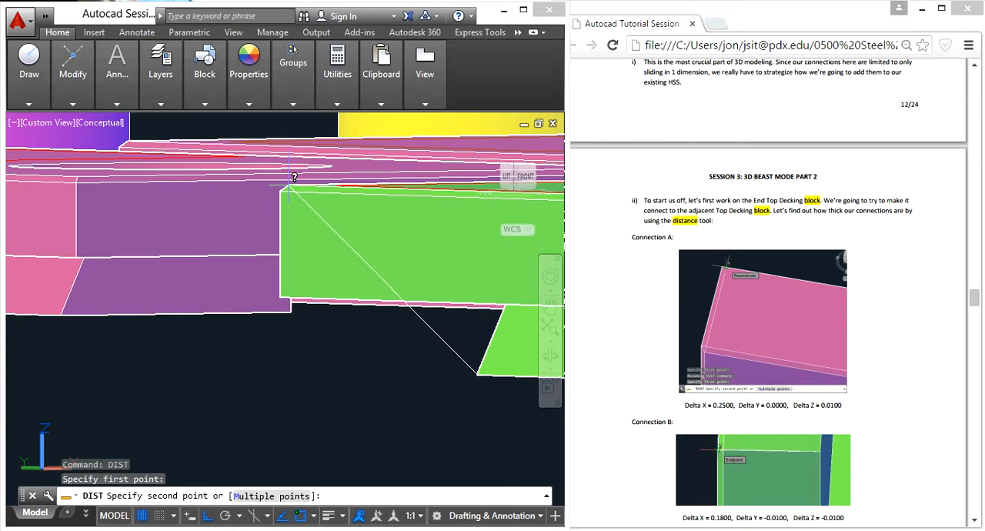
click(289, 185)
scroll(318, 264, down, 2)
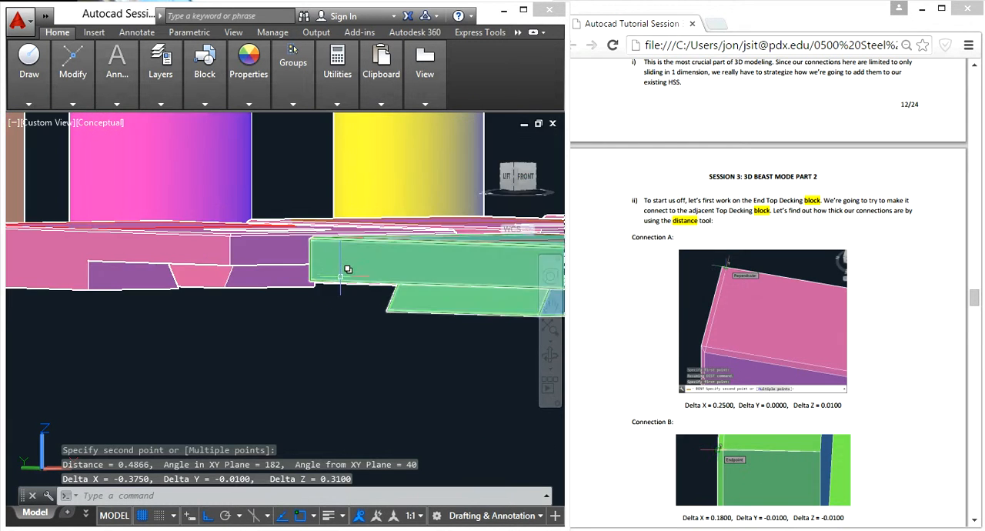
- Measure the front green B connection's plate thickness with DIST, from the lower to the upper endpoint of its near corner edge, excluding the tab
shift+middle_drag(343, 265, 233, 284)
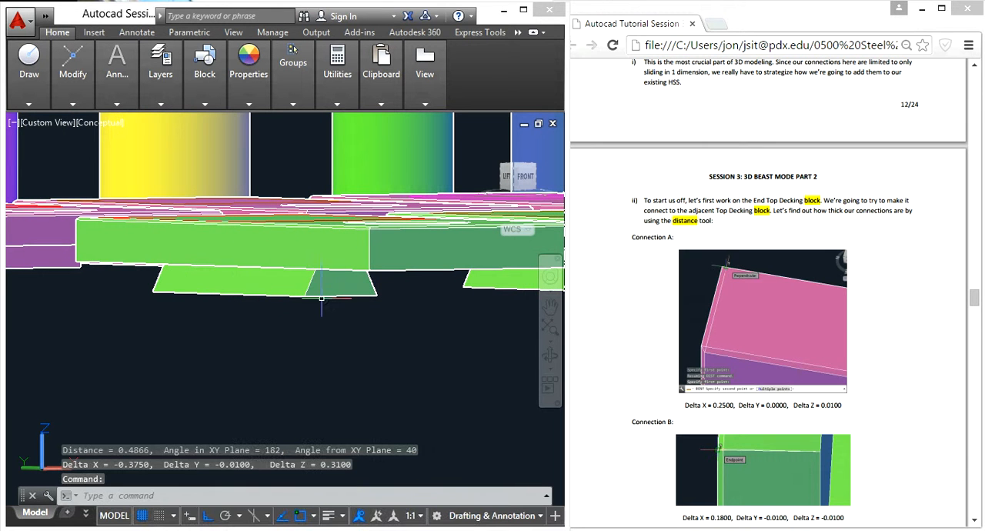
shift+middle_drag(316, 304, 314, 323)
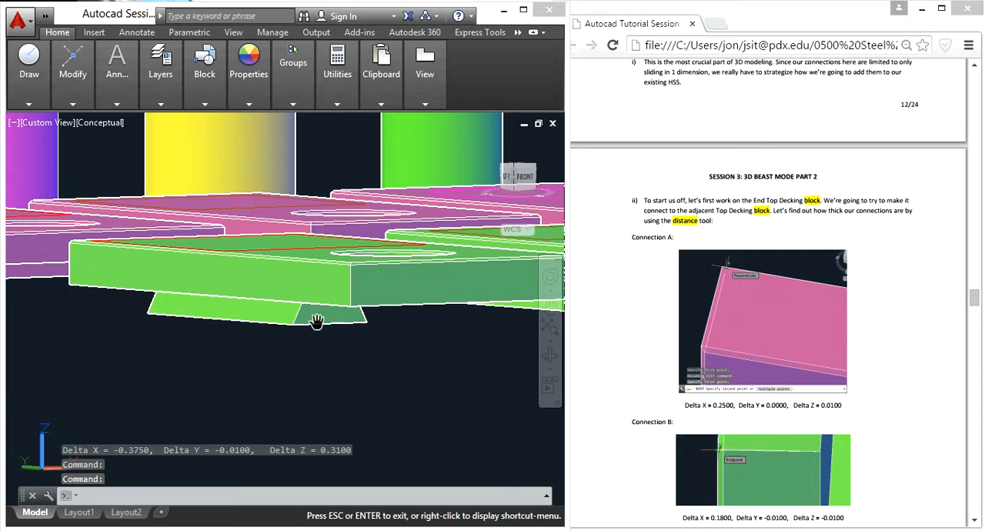
key(Escape)
key(Escape)
text(dist)
key(Return)
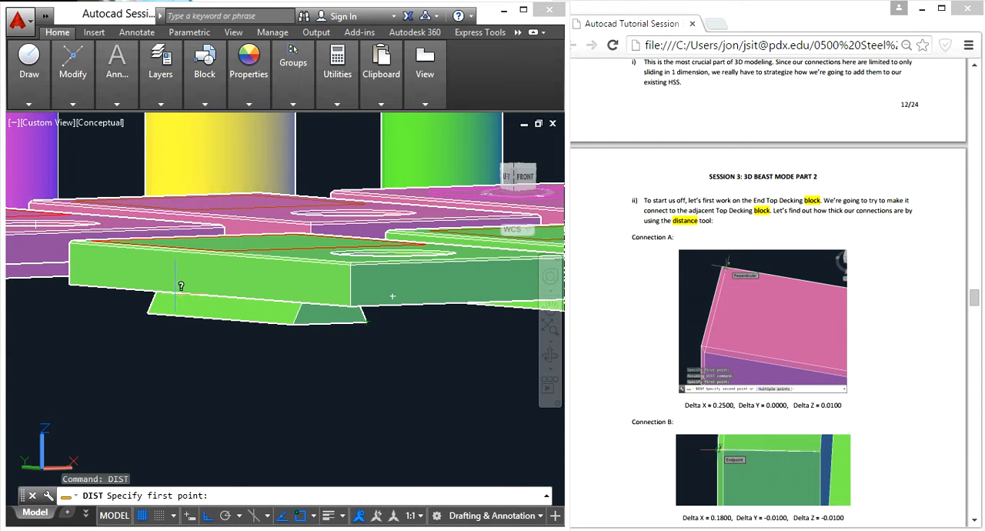
scroll(360, 293, up, 3)
click(346, 296)
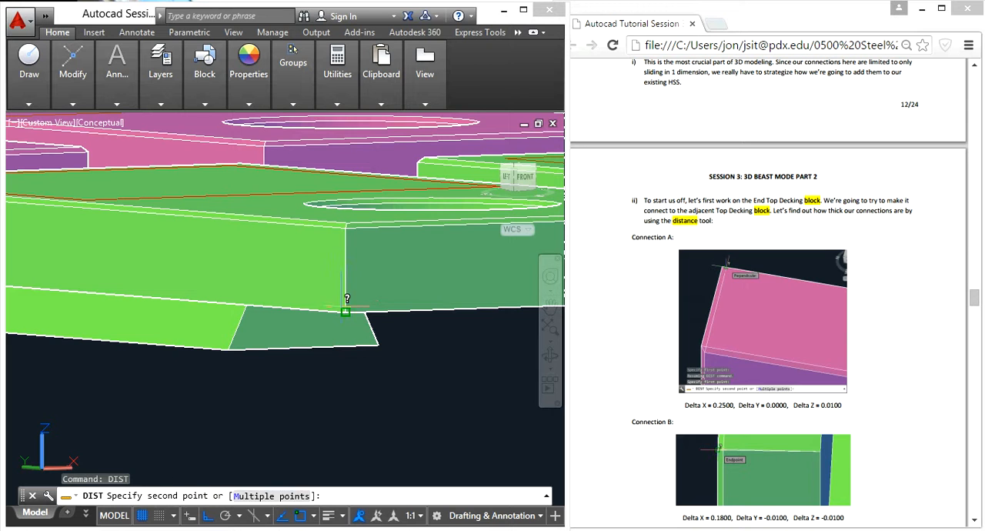
click(346, 215)
scroll(346, 215, down, 4)
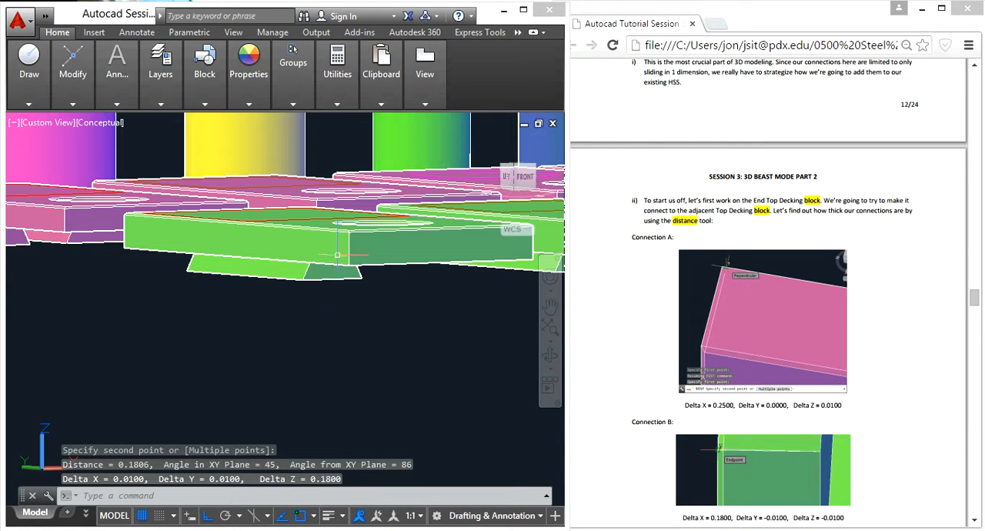
key(Escape)
key(Escape)
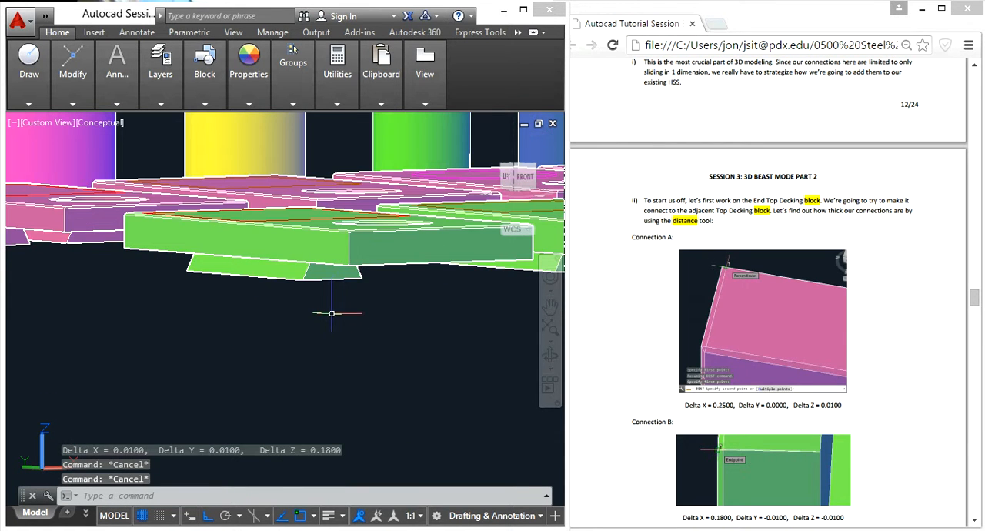
- Switch to the tutorial PDF in the browser and read how to shorten the decking members using block edit and presspull
scroll(333, 314, down, 2)
click(895, 375)
scroll(895, 375, down, 3)
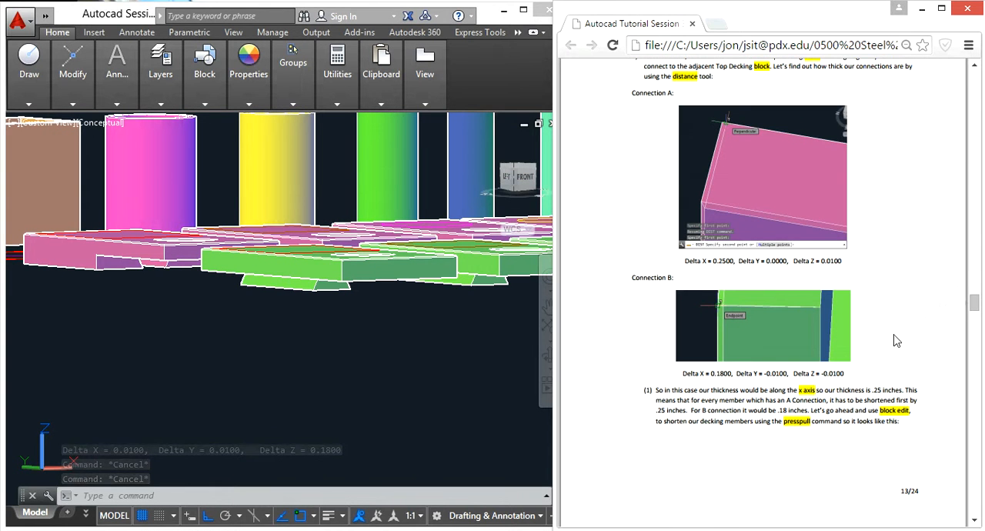
scroll(900, 352, down, 3)
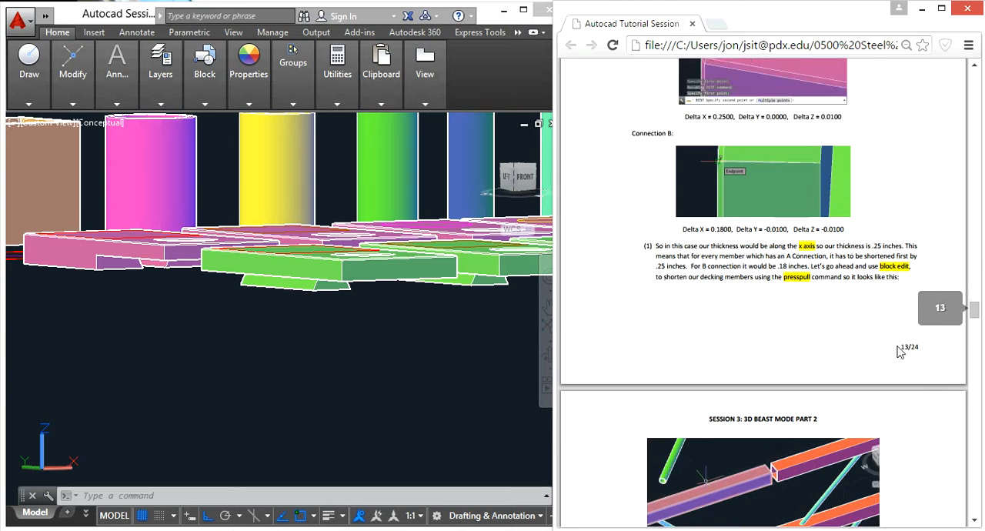
scroll(900, 352, up, 2)
scroll(900, 353, down, 1)
scroll(900, 352, up, 1)
scroll(900, 352, down, 5)
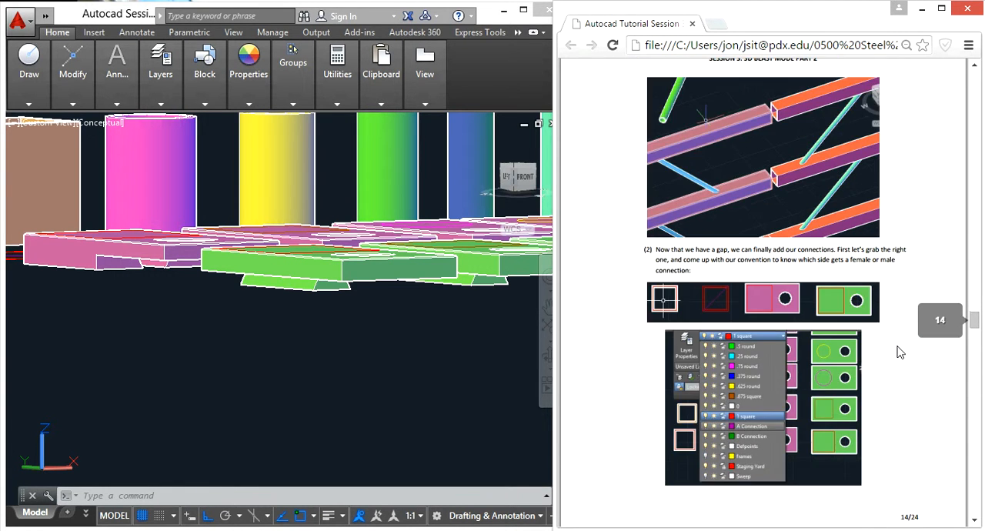
scroll(900, 353, up, 1)
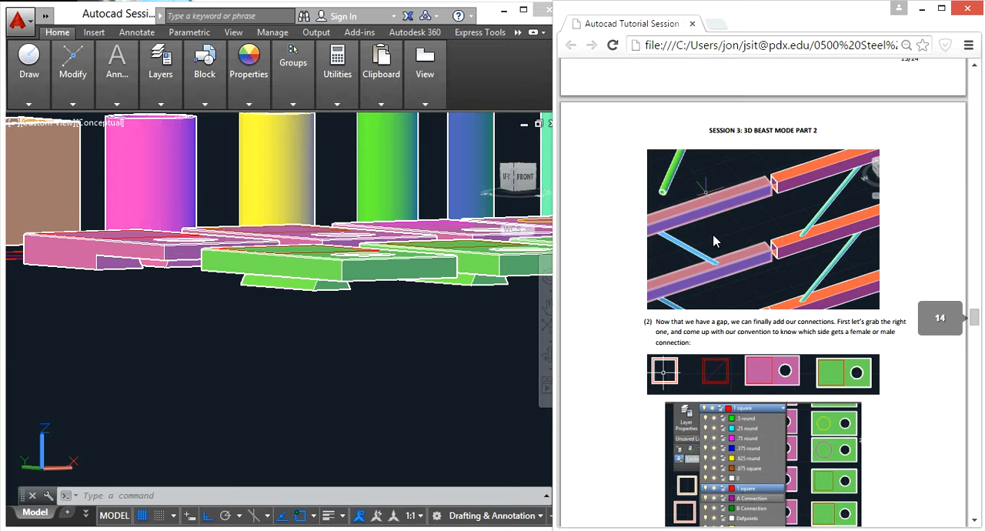
- Back in AutoCAD, examine the joints between the bridge's end and adjacent top decking, and compare them with the tutorial's gap and connection figures
click(379, 378)
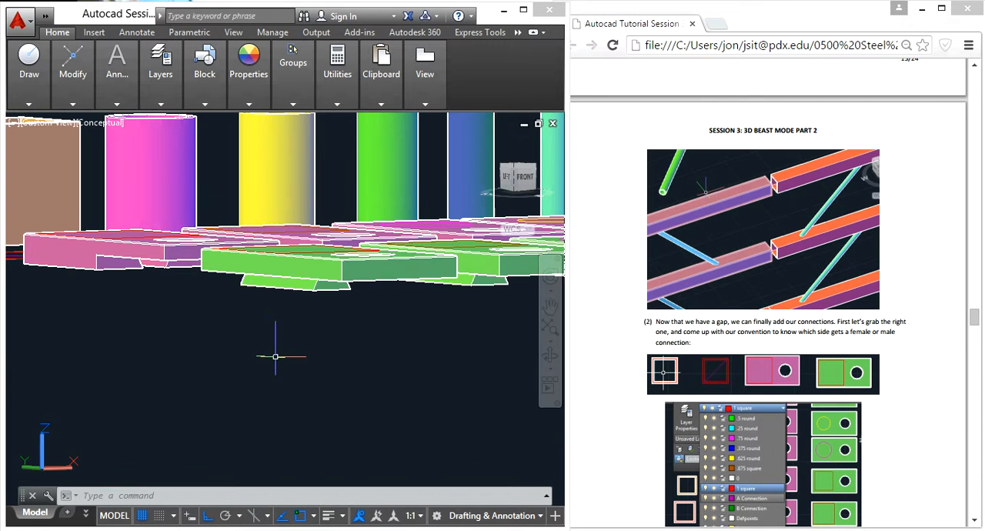
scroll(275, 352, down, 6)
middle_drag(35, 289, 308, 275)
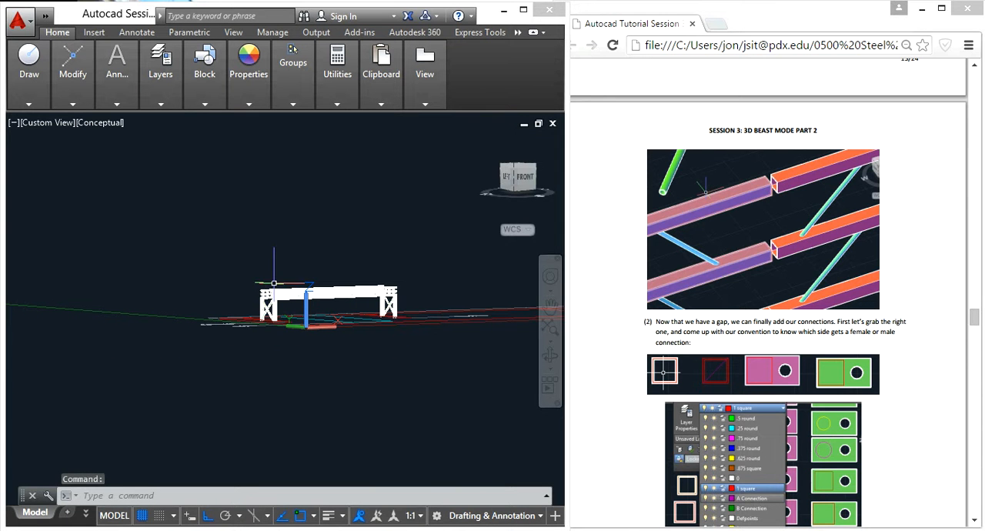
key(Escape)
key(Escape)
shift+middle_drag(311, 327, 291, 377)
scroll(285, 352, up, 3)
scroll(286, 351, up, 6)
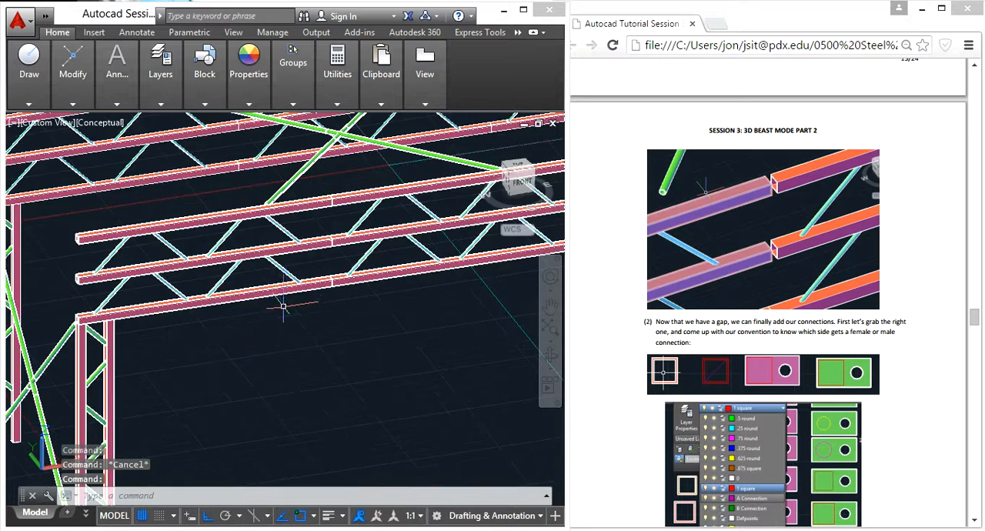
middle_drag(326, 213, 267, 327)
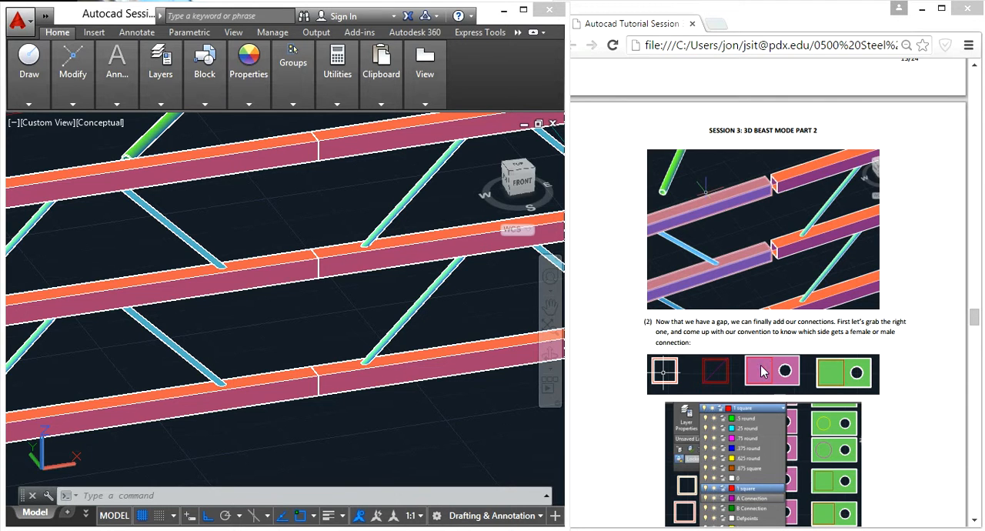
scroll(884, 342, down, 5)
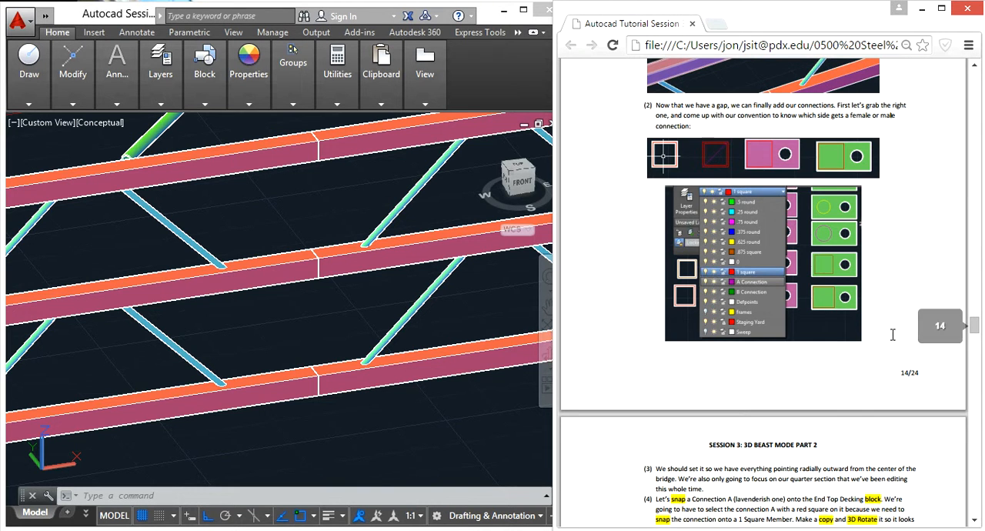
scroll(892, 335, up, 1)
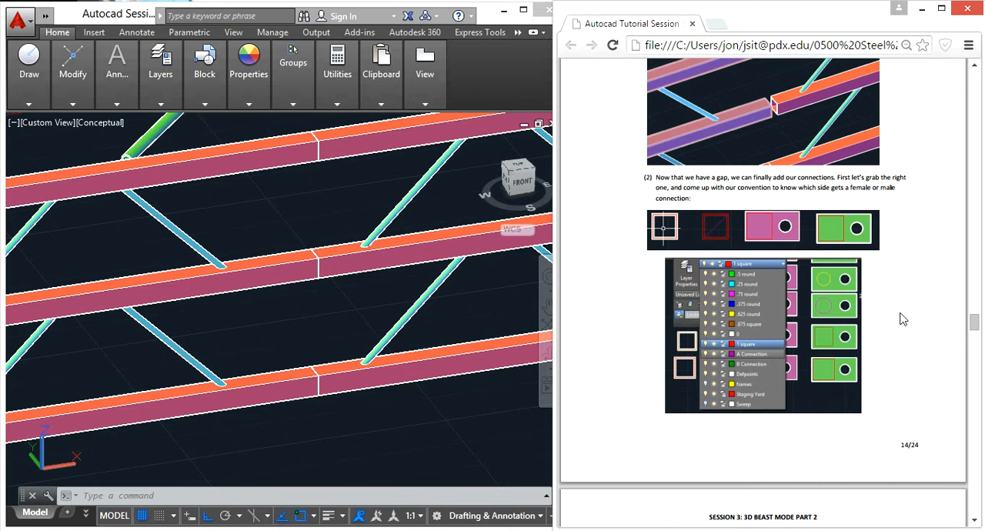
- Open the End Top Decking block for editing with BEDIT
click(322, 320)
scroll(319, 303, down, 8)
middle_drag(506, 216, 302, 297)
scroll(412, 314, down, 2)
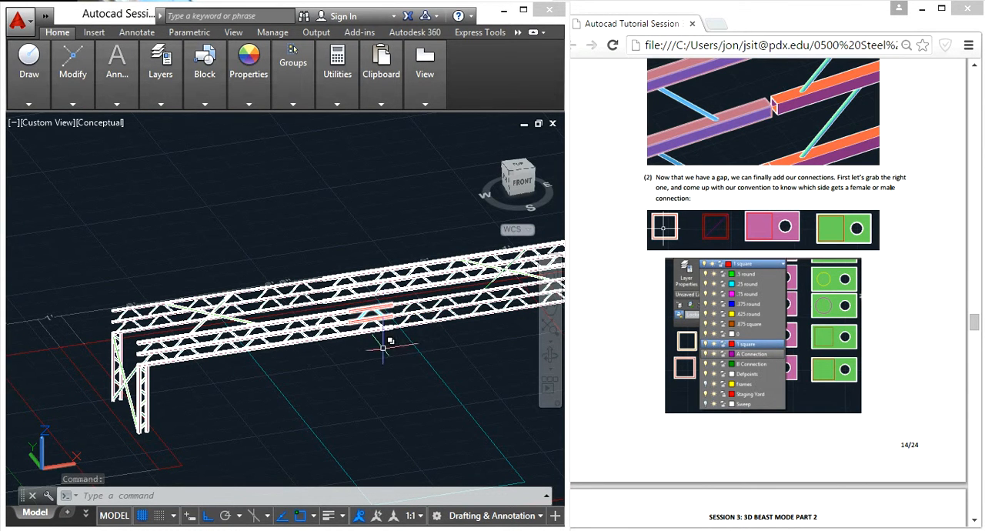
scroll(176, 369, up, 3)
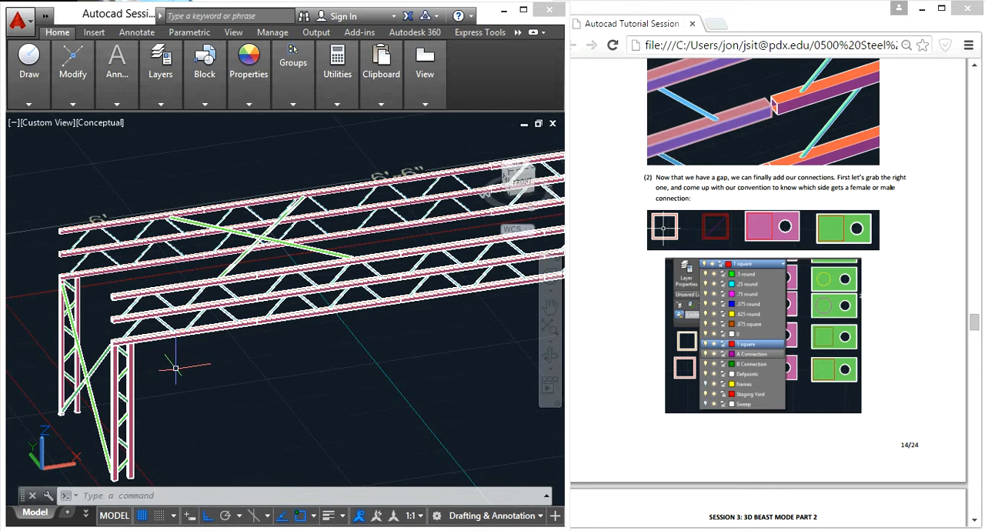
click(211, 287)
text(bedit)
key(Return)
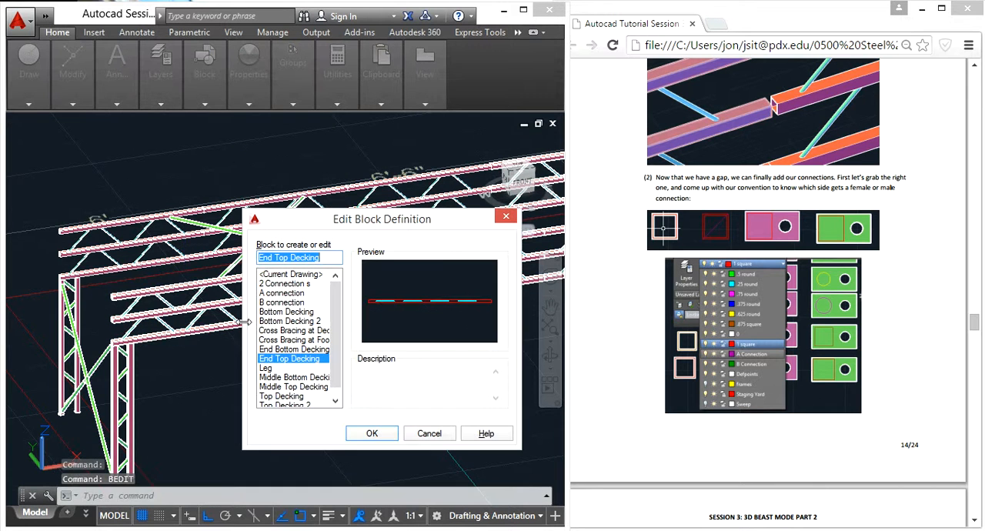
click(371, 434)
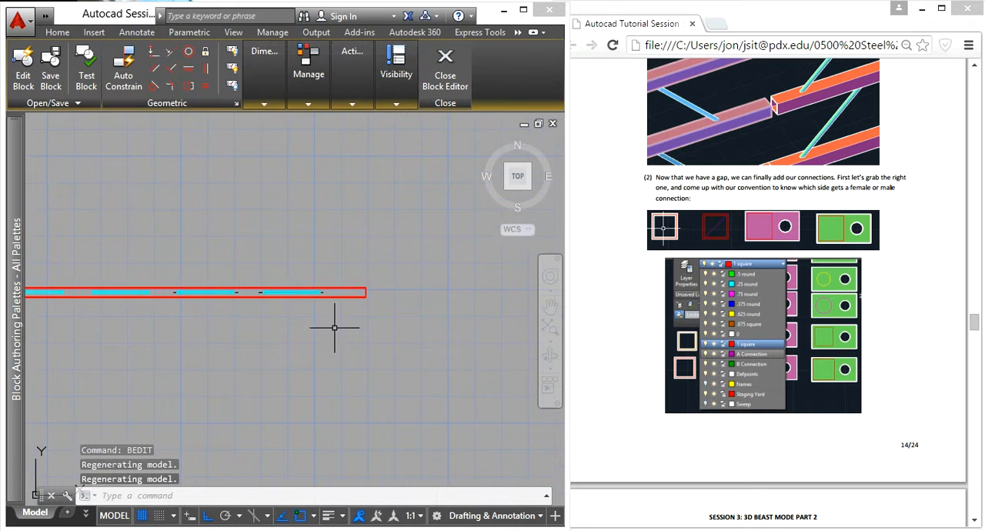
- Shorten the upper square tube by presspulling its end face by -.25
shift+middle_drag(443, 374, 339, 284)
scroll(331, 293, up, 2)
scroll(331, 293, up, 5)
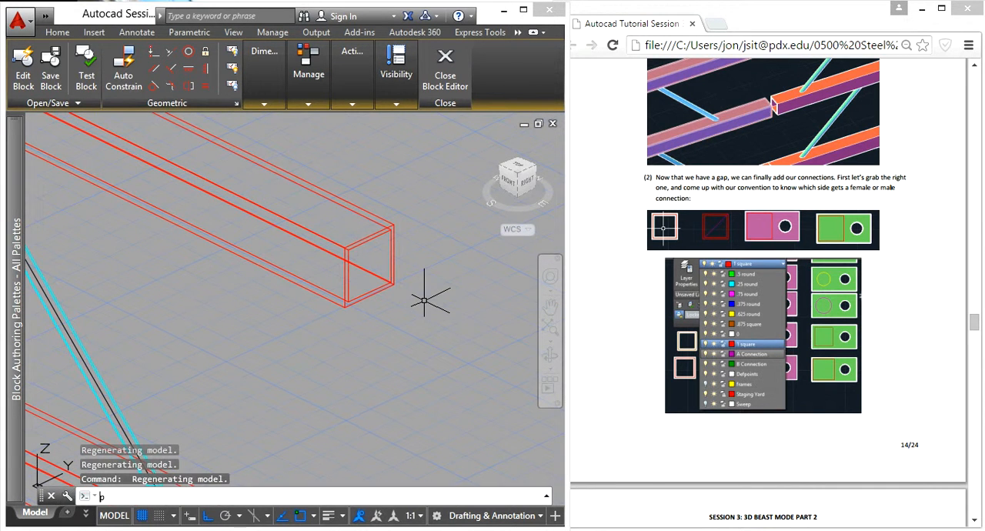
key(Return)
scroll(422, 220, up, 5)
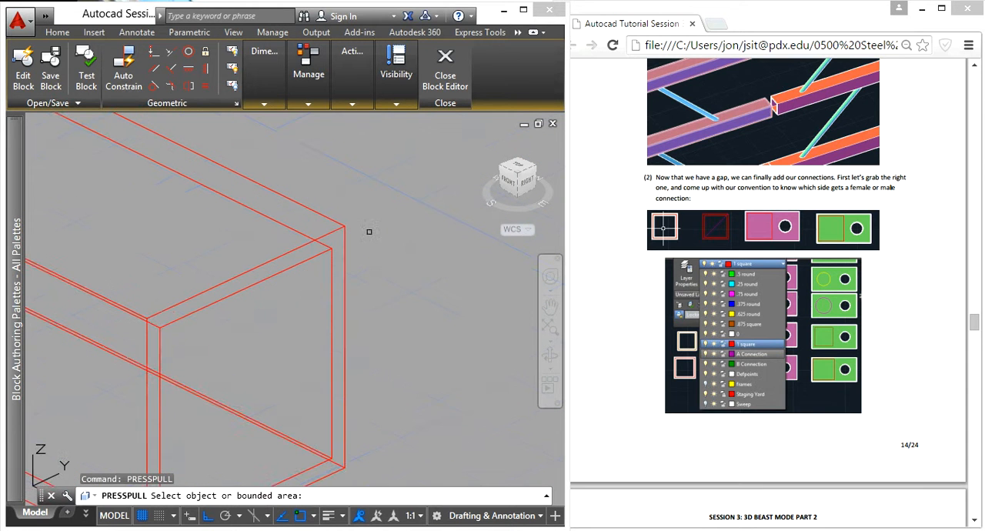
click(338, 240)
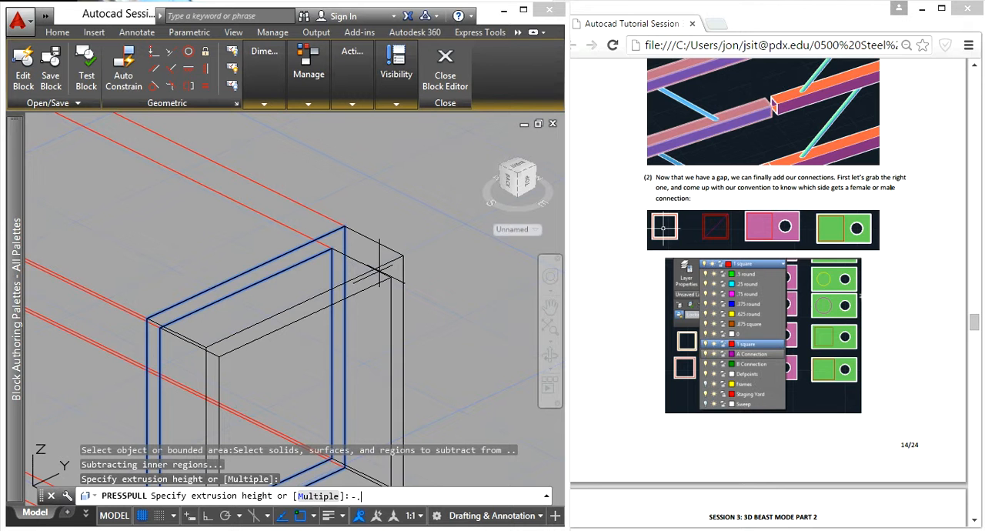
text(-.25)
key(Return)
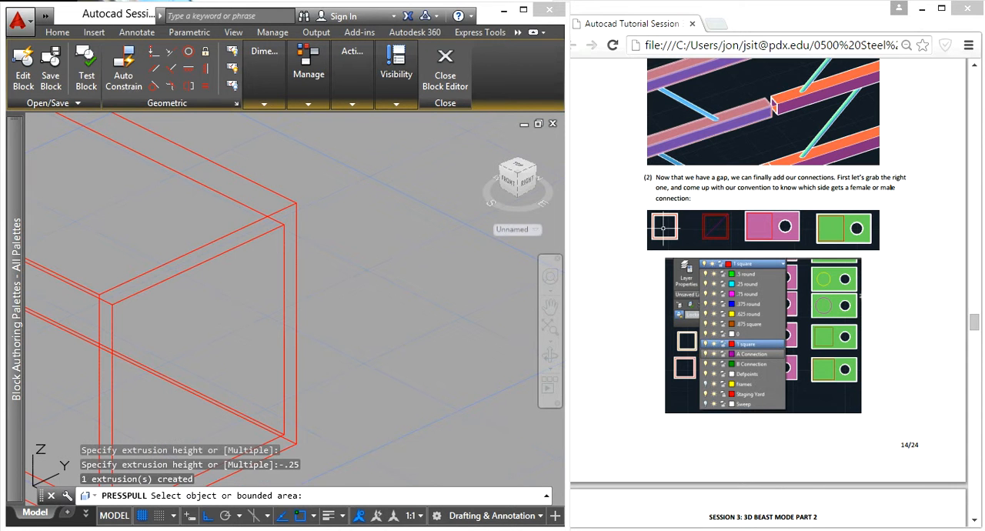
- Presspull the lower square tube's end face back to the lower end corner of the shortened upper tube
middle_drag(347, 373, 345, 215)
scroll(346, 260, down, 6)
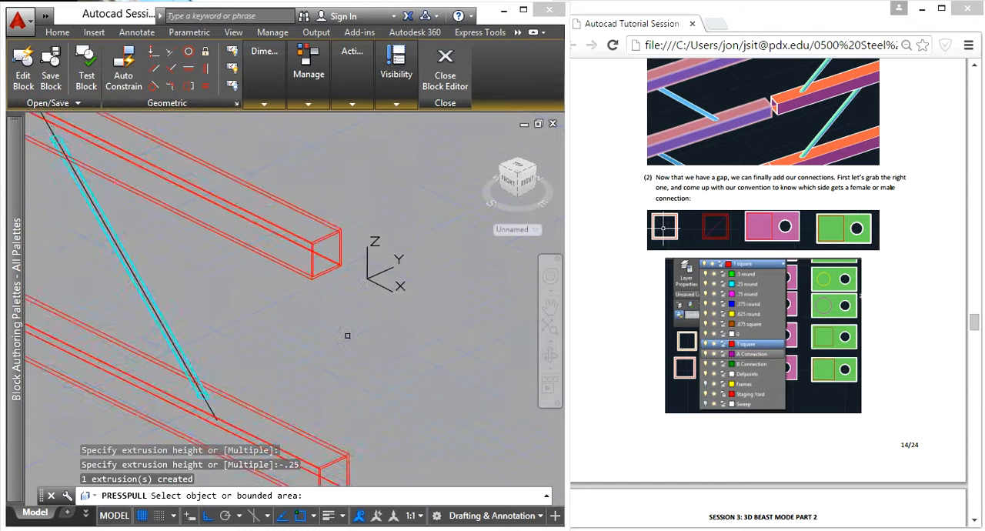
scroll(330, 404, up, 4)
scroll(291, 249, up, 4)
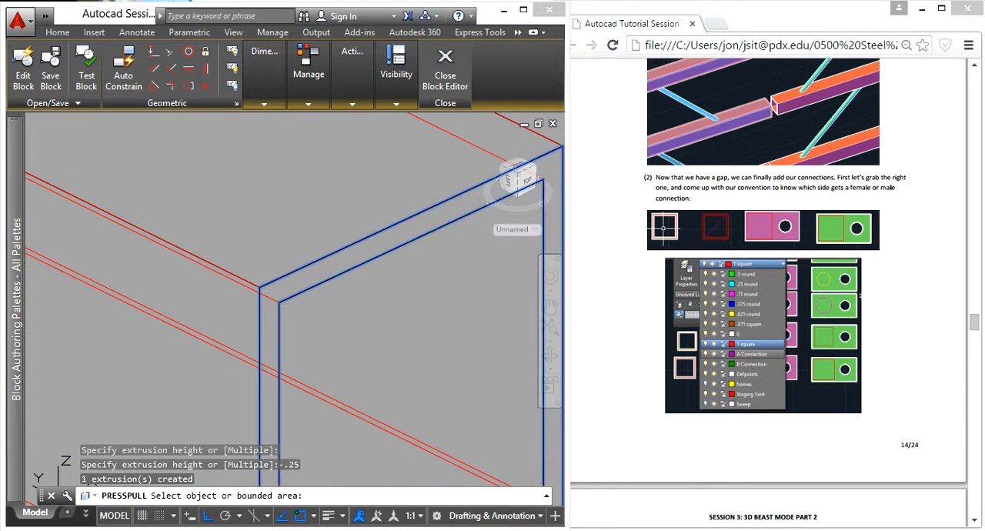
click(304, 278)
scroll(305, 275, down, 8)
scroll(338, 197, down, 4)
scroll(338, 200, up, 6)
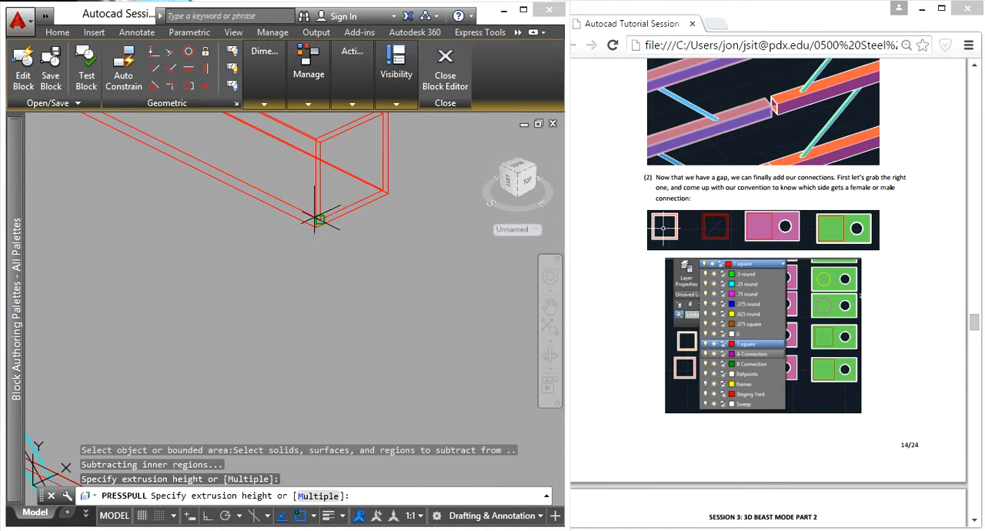
click(315, 228)
key(Escape)
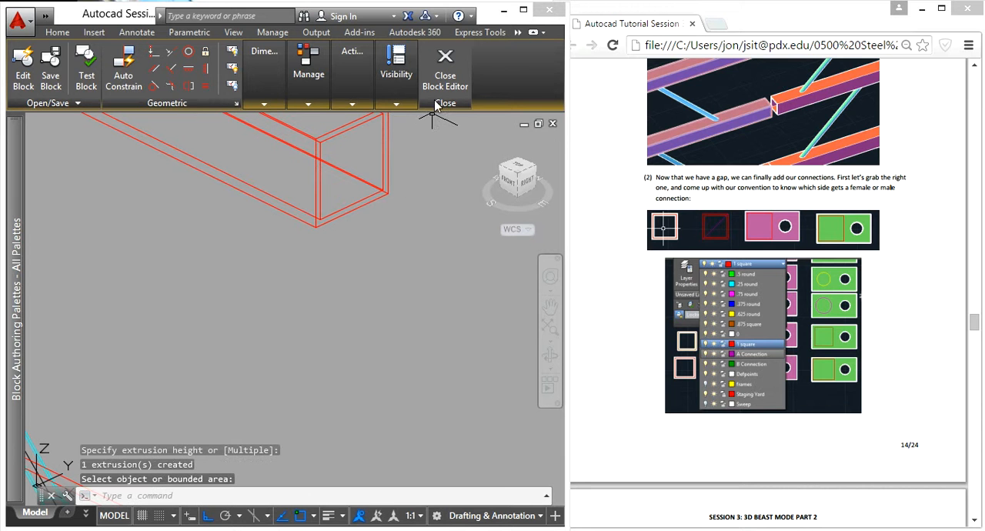
- Close the block editor, saving the End Top Decking changes, and inspect the gaps at the top decking joints
click(444, 71)
click(458, 243)
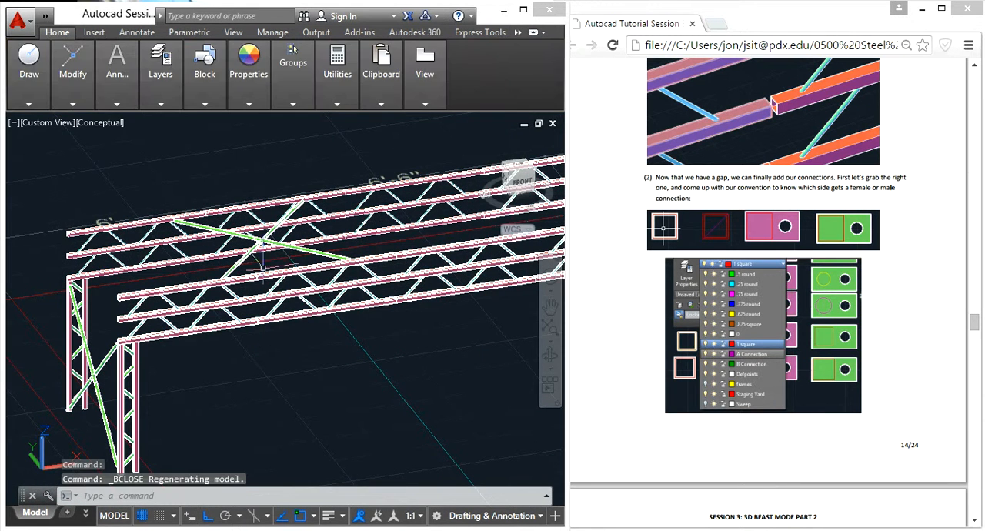
scroll(265, 265, up, 6)
scroll(239, 346, down, 4)
middle_drag(237, 348, 286, 241)
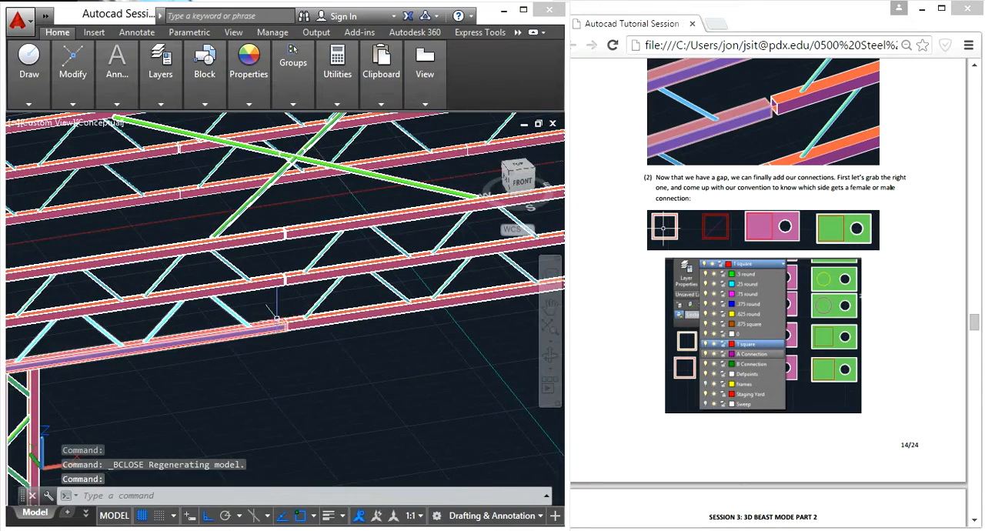
scroll(290, 240, up, 5)
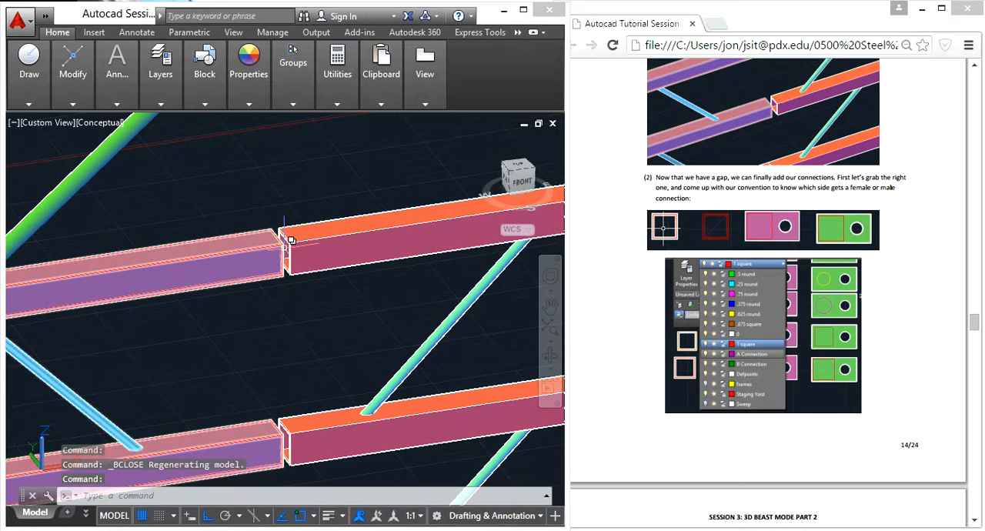
scroll(290, 247, down, 5)
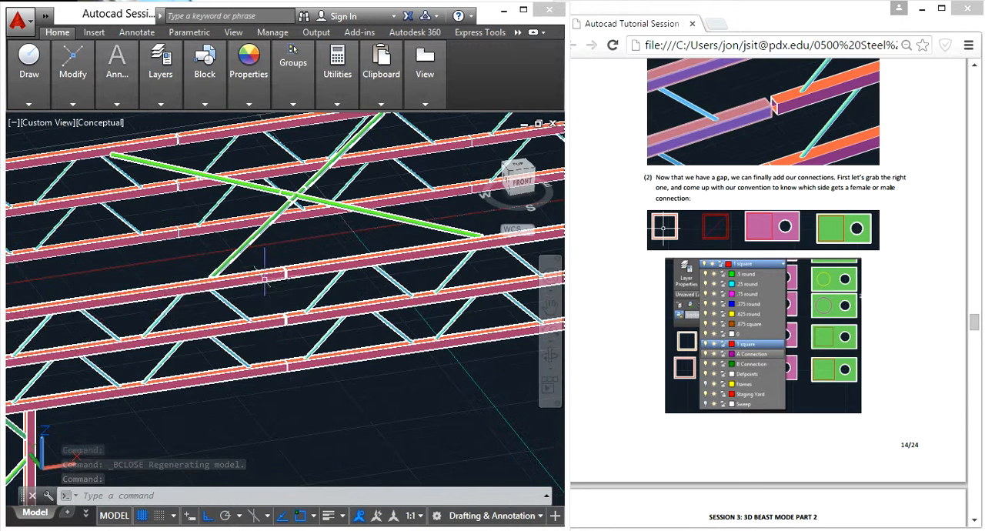
mouse_move(255, 281)
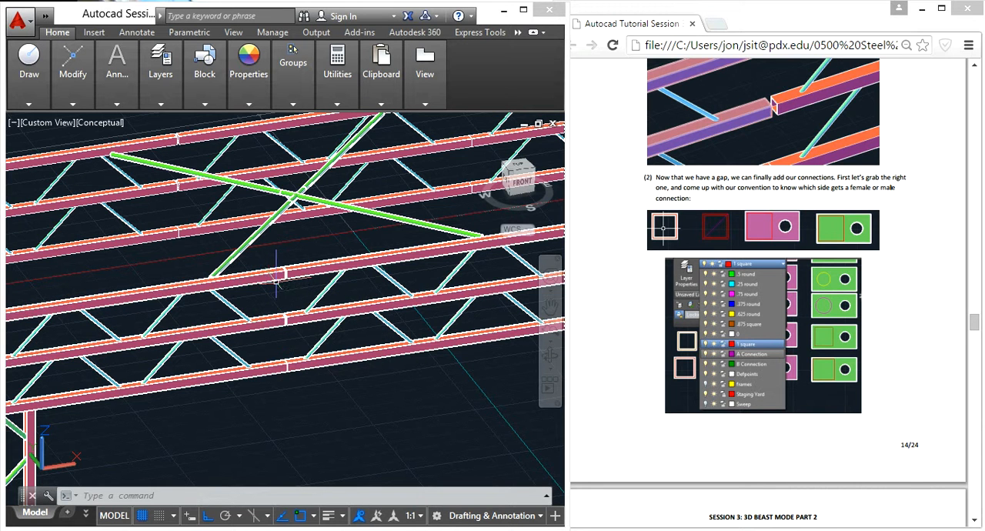
- Switch to the tutorial PDF and read steps 3 to 6 on rotating and placing Connection A on the End Top Decking block
click(902, 301)
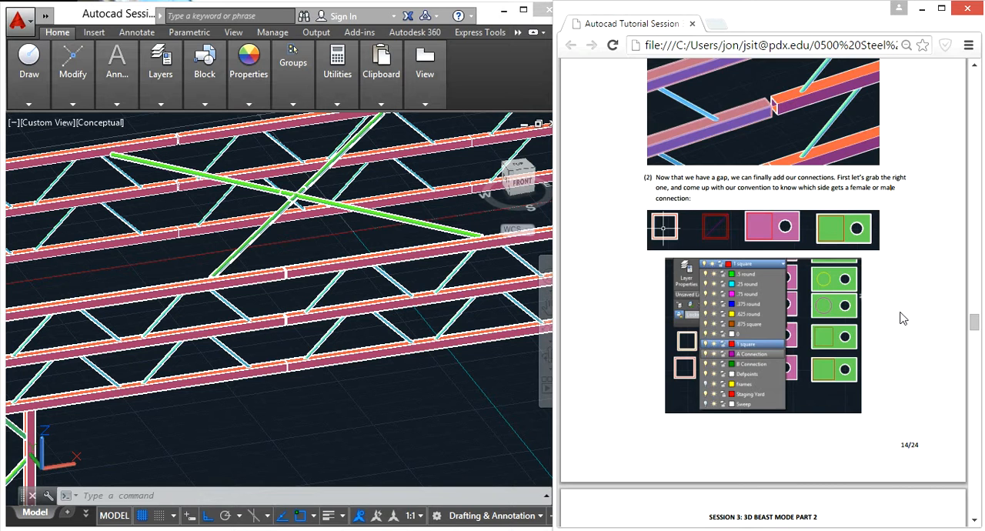
scroll(902, 318, down, 5)
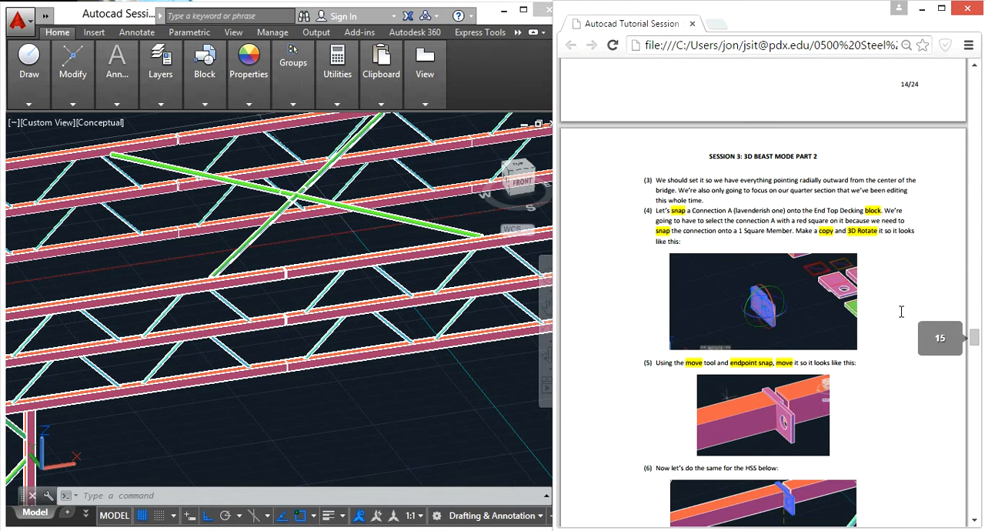
scroll(900, 311, down, 2)
scroll(856, 327, up, 1)
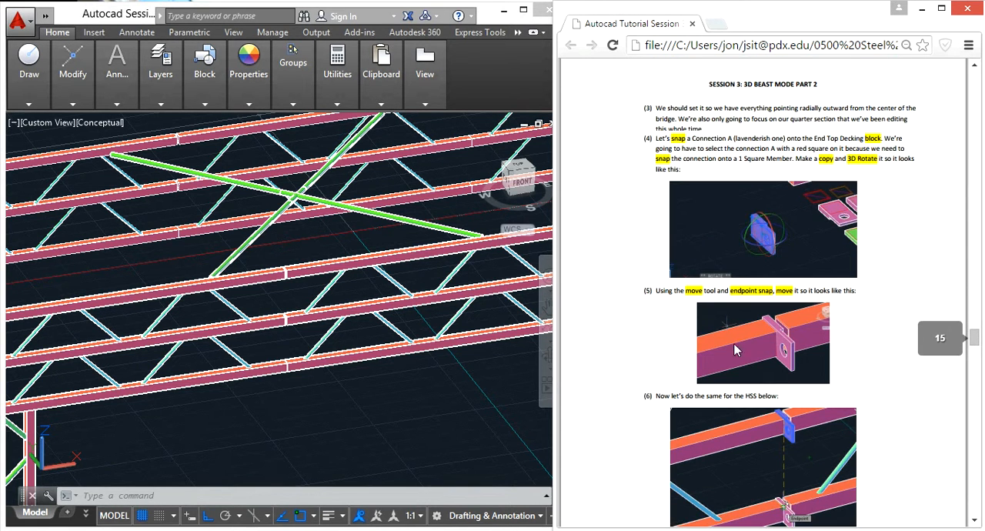
- Return to the AutoCAD model and examine the Connection A plate with the red square in the set of connection parts
click(438, 439)
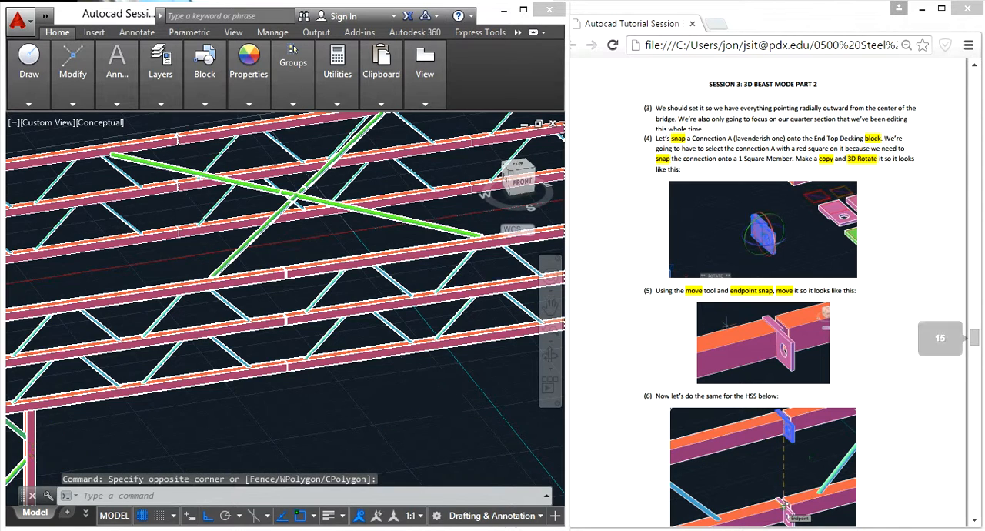
scroll(401, 382, down, 3)
middle_drag(461, 359, 103, 367)
scroll(397, 341, down, 2)
middle_drag(398, 341, 73, 345)
scroll(251, 312, down, 2)
middle_drag(346, 324, 112, 348)
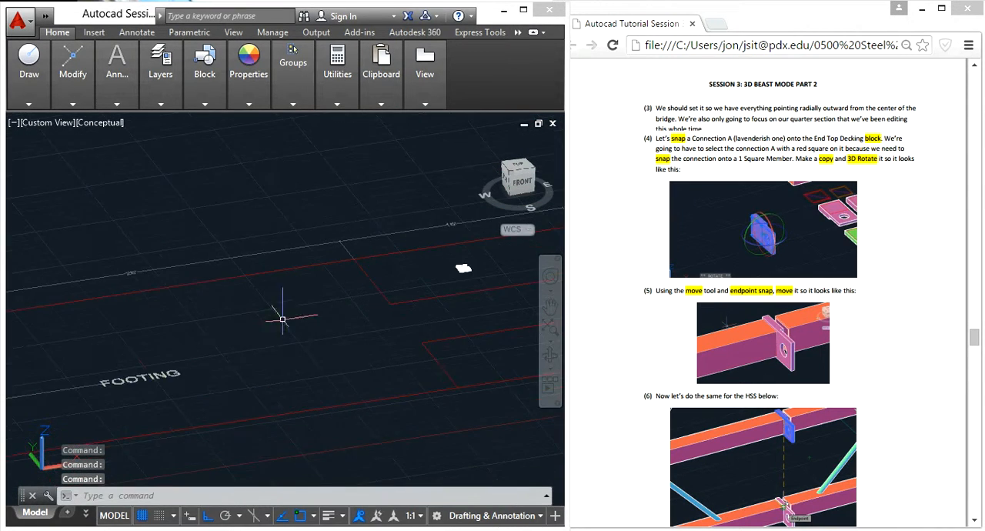
scroll(464, 262, up, 8)
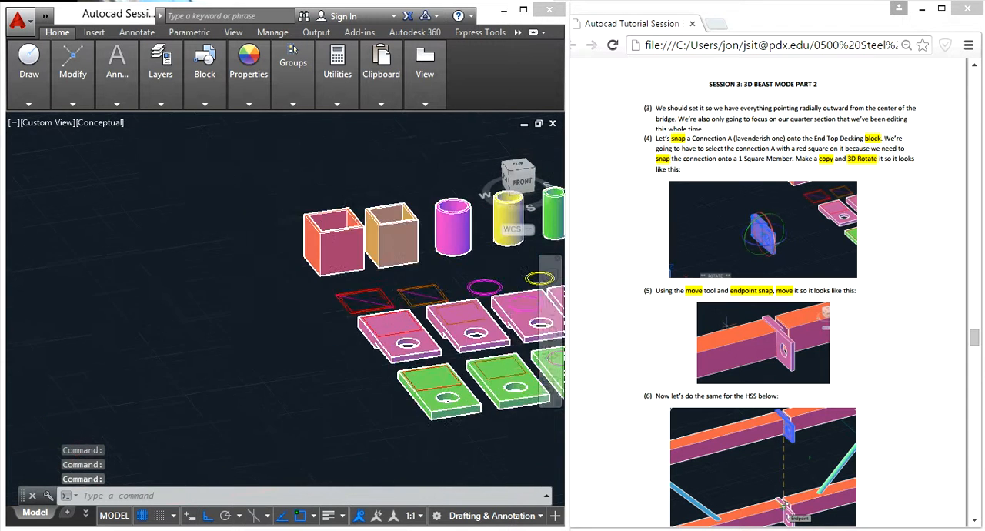
click(359, 323)
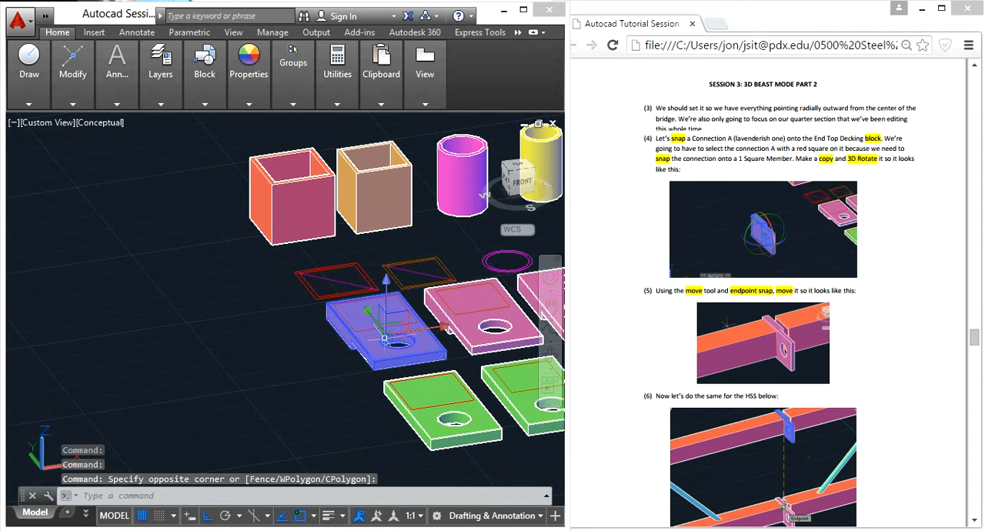
scroll(385, 339, up, 3)
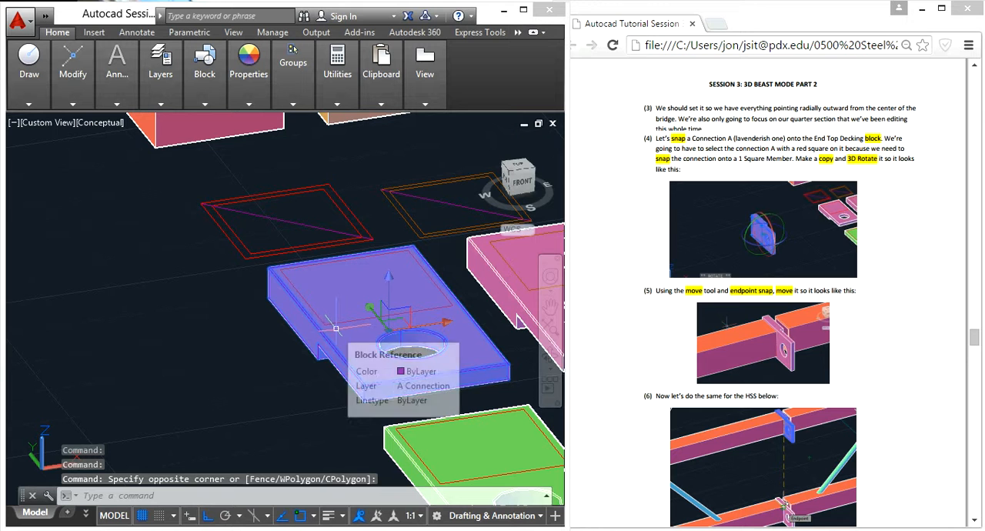
key(Escape)
scroll(271, 295, down, 3)
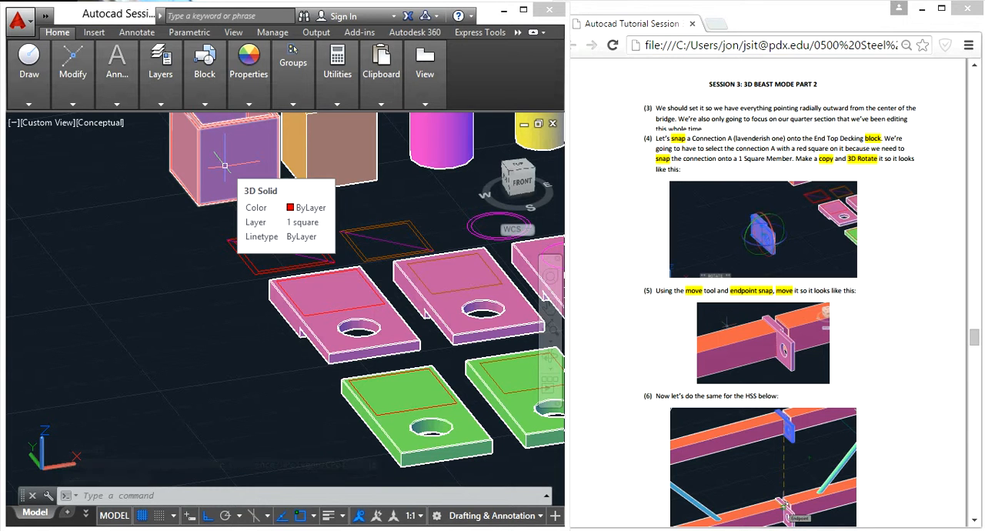
- Copy the Connection A plate with the red square to the empty space beside the row of lavender plates
click(301, 342)
click(287, 316)
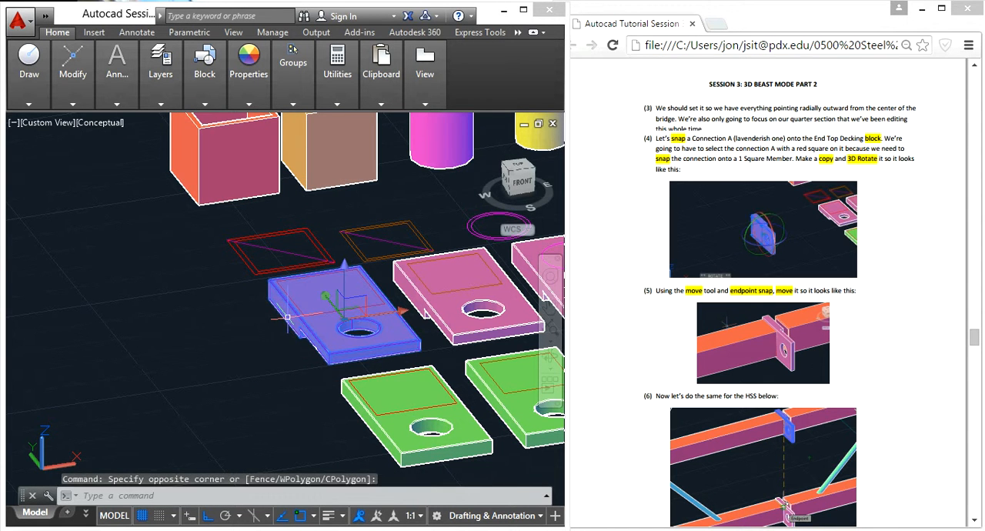
text(co)
key(Return)
click(217, 357)
click(71, 380)
key(Escape)
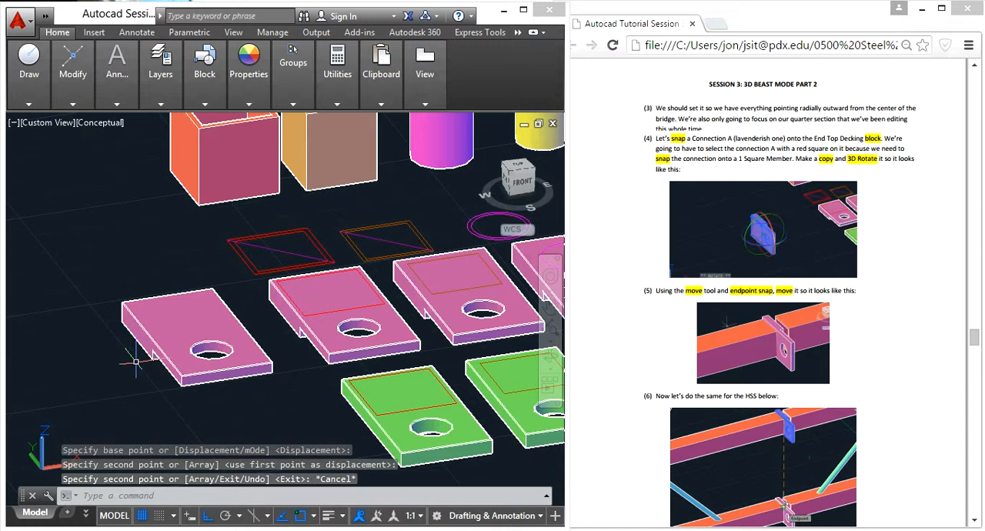
- Copy the red square outline onto the new Connection A plate, using the hole centres as base and target points
click(323, 313)
key(Escape)
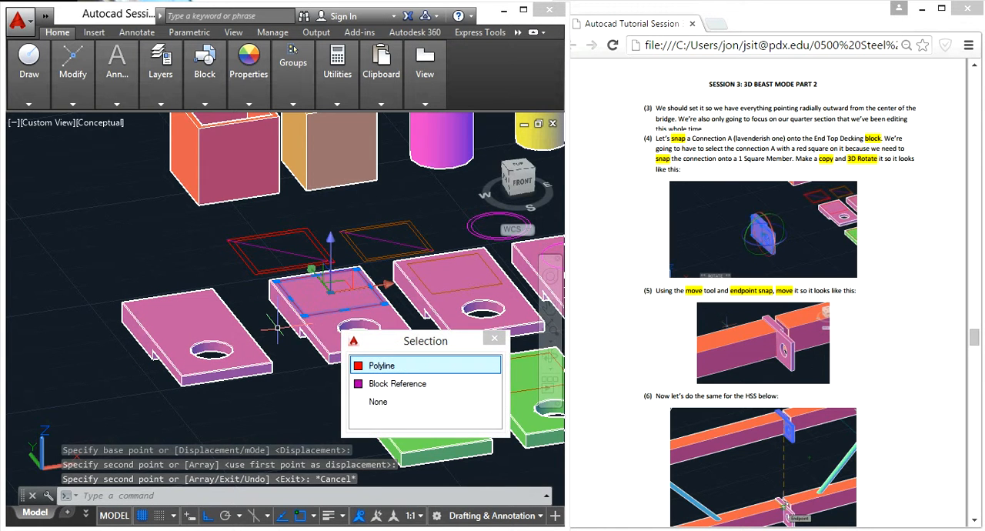
click(319, 311)
text(co)
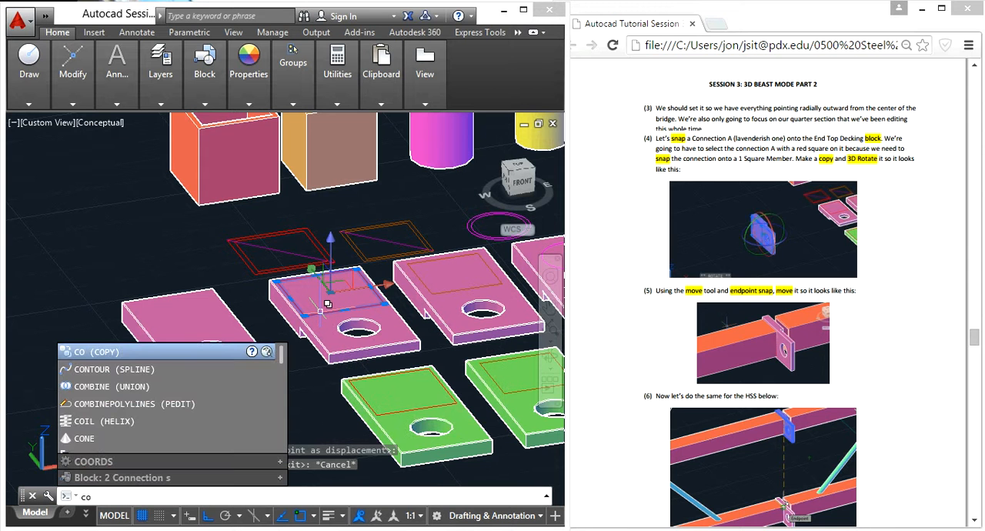
key(Return)
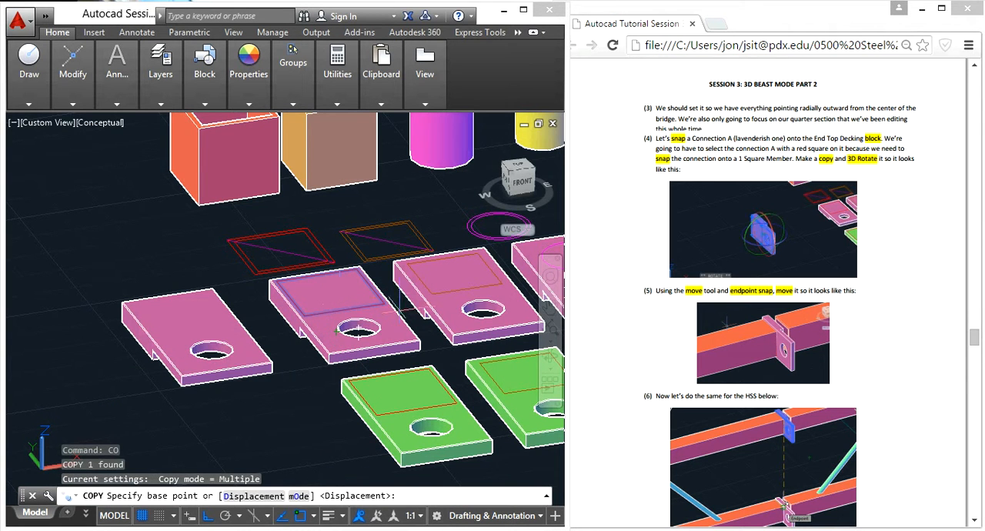
scroll(354, 327, up, 3)
click(337, 350)
scroll(337, 350, down, 5)
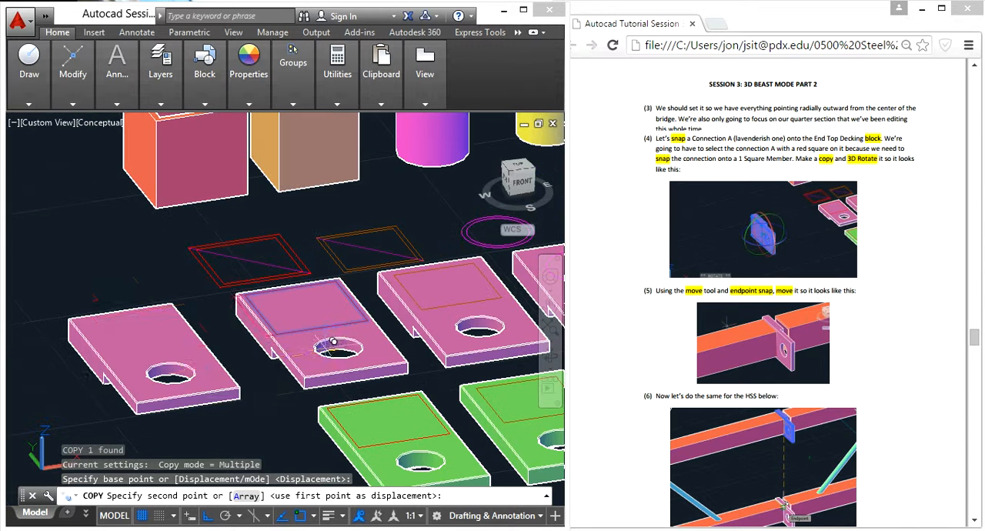
click(170, 374)
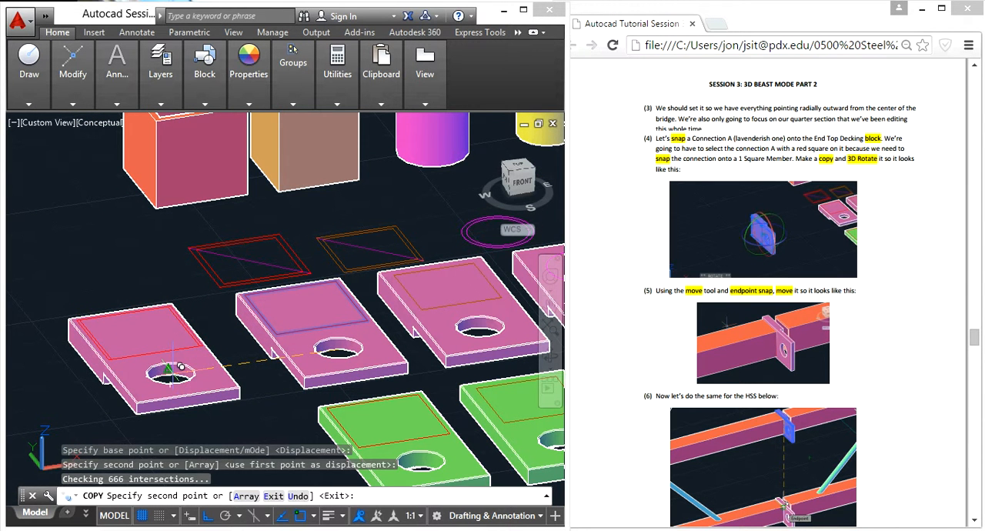
key(Escape)
- Rotate the copied Connection A plate and its red square upright about the Y axis with 3D Rotate
click(100, 333)
scroll(100, 333, down, 4)
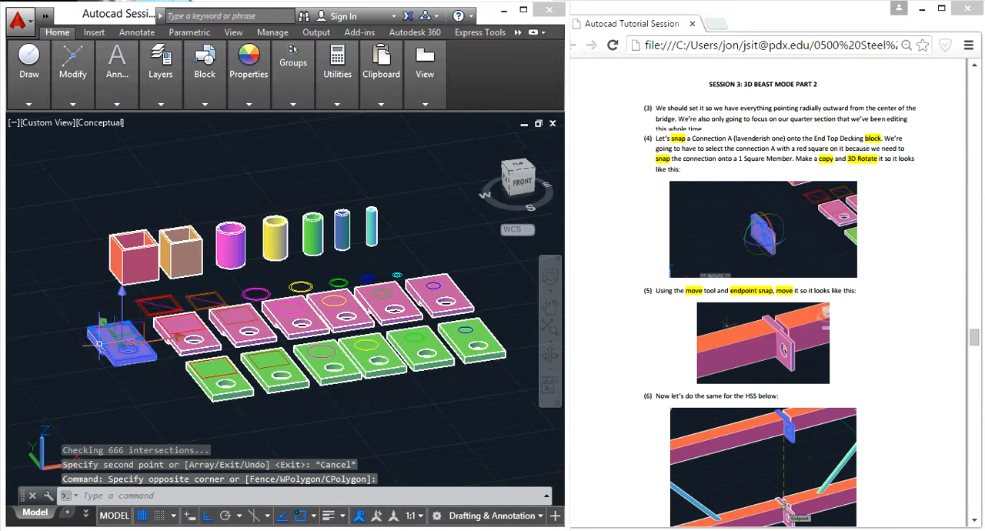
text(3dr)
key(Return)
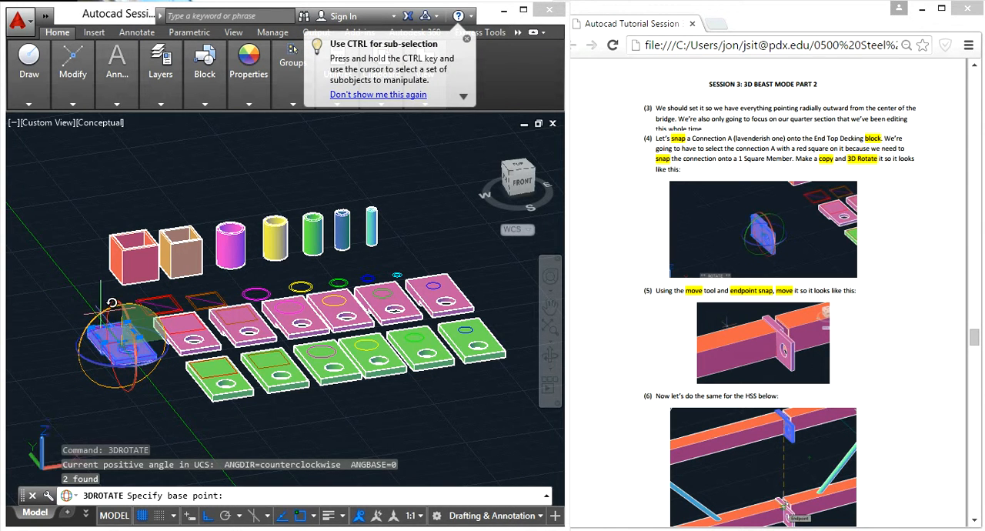
click(123, 346)
click(127, 372)
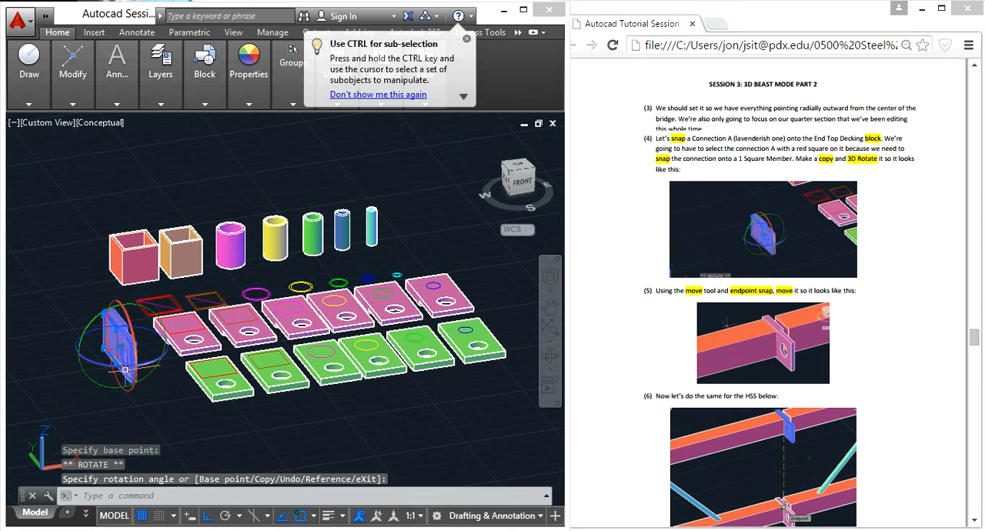
- Copy the upright Connection A and its outline from the red square's corner to the matching end corner of the shortened upper decking tube
text(co)
key(Return)
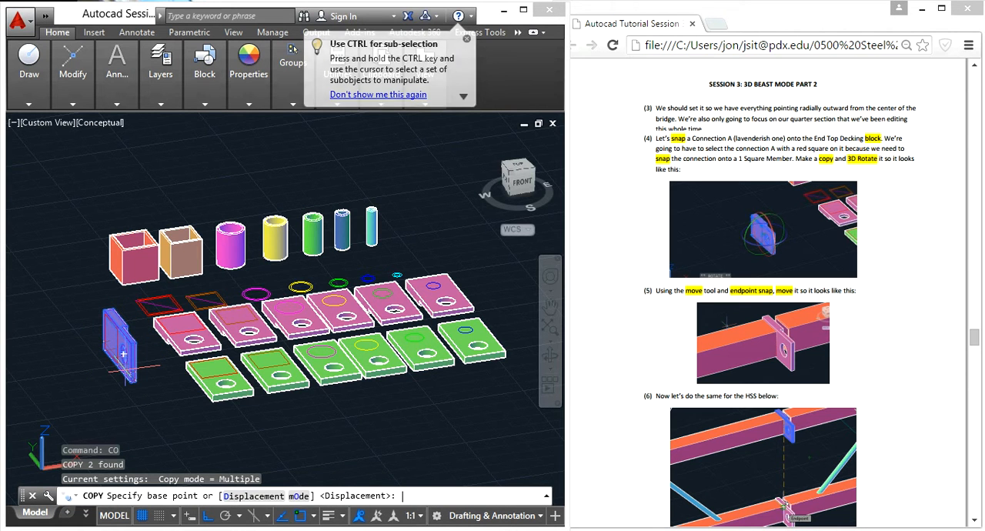
scroll(123, 354, up, 8)
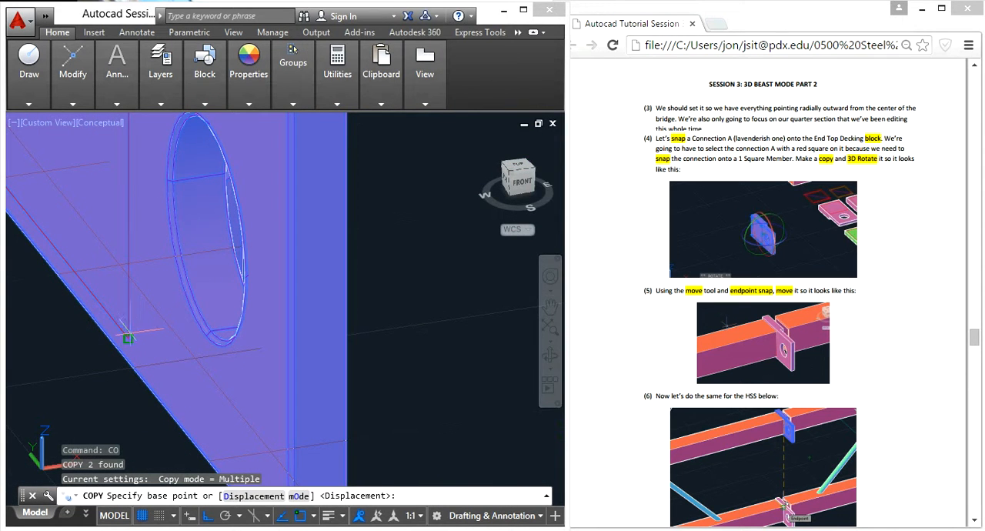
click(128, 339)
scroll(128, 335, down, 8)
middle_drag(70, 376, 450, 334)
scroll(450, 334, down, 4)
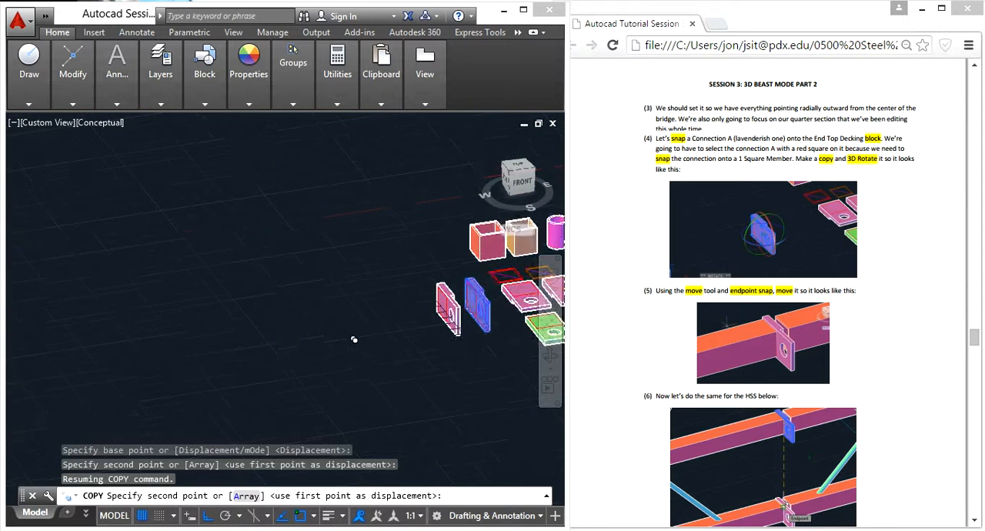
scroll(231, 345, down, 5)
middle_drag(134, 356, 381, 316)
scroll(285, 341, down, 8)
middle_drag(80, 342, 431, 296)
scroll(235, 325, up, 7)
scroll(283, 396, up, 10)
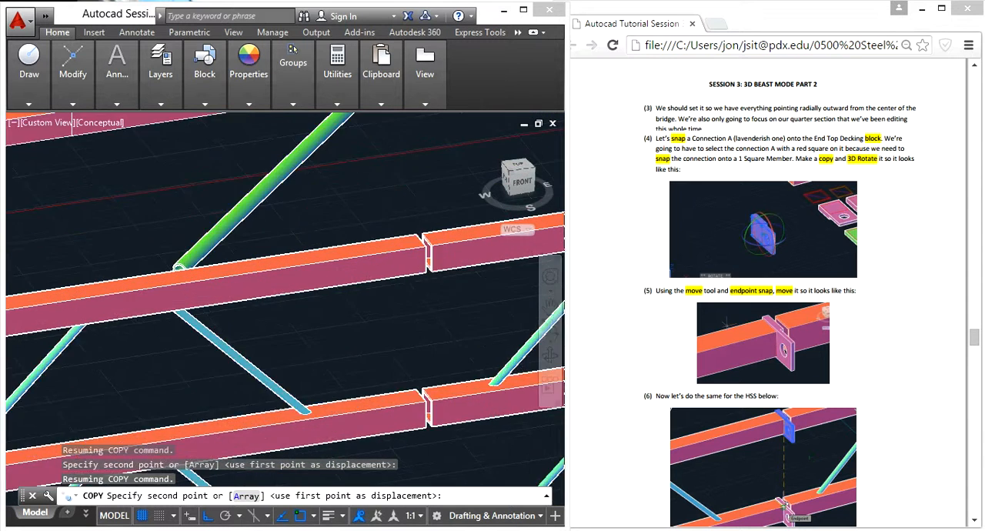
scroll(415, 246, up, 4)
scroll(428, 223, up, 4)
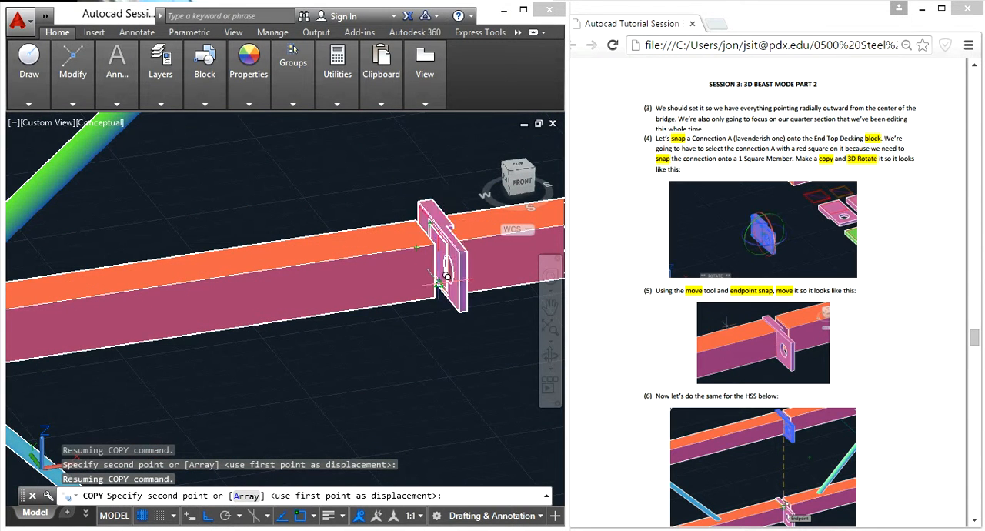
click(420, 314)
scroll(431, 323, down, 5)
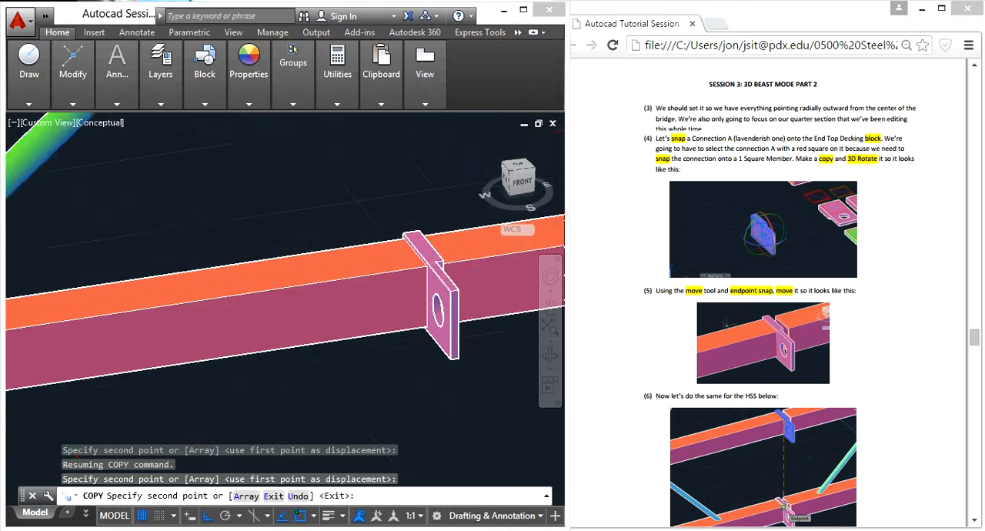
key(Escape)
- Inspect the interlocking side of the placed Connection A and read tutorial steps 6 to 8 on the remaining connections
shift+middle_drag(457, 385, 429, 316)
scroll(454, 306, up, 5)
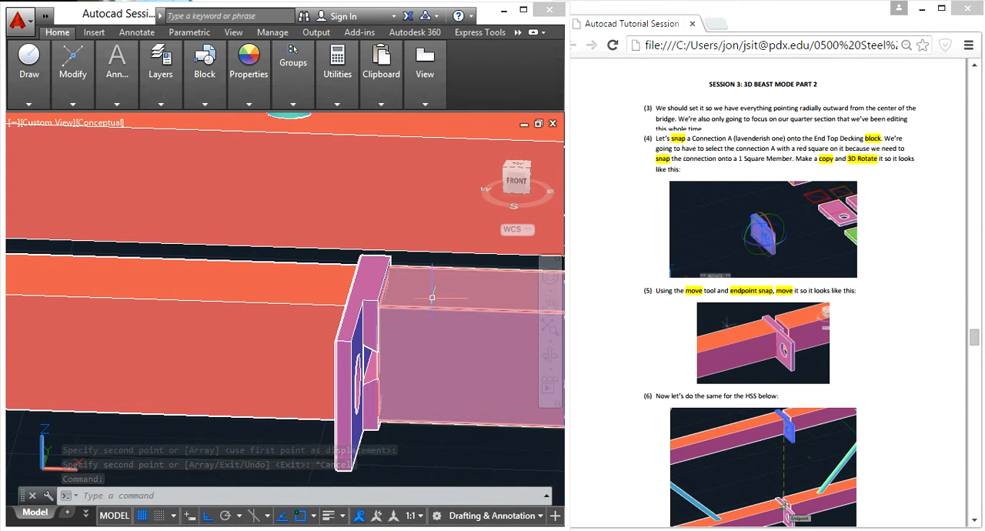
click(875, 347)
scroll(877, 350, down, 5)
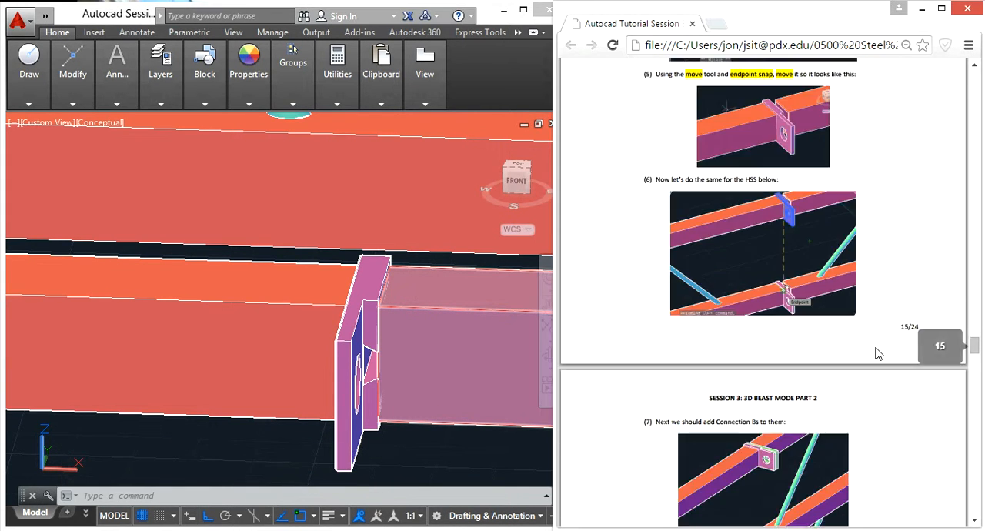
scroll(877, 354, down, 2)
scroll(877, 353, down, 2)
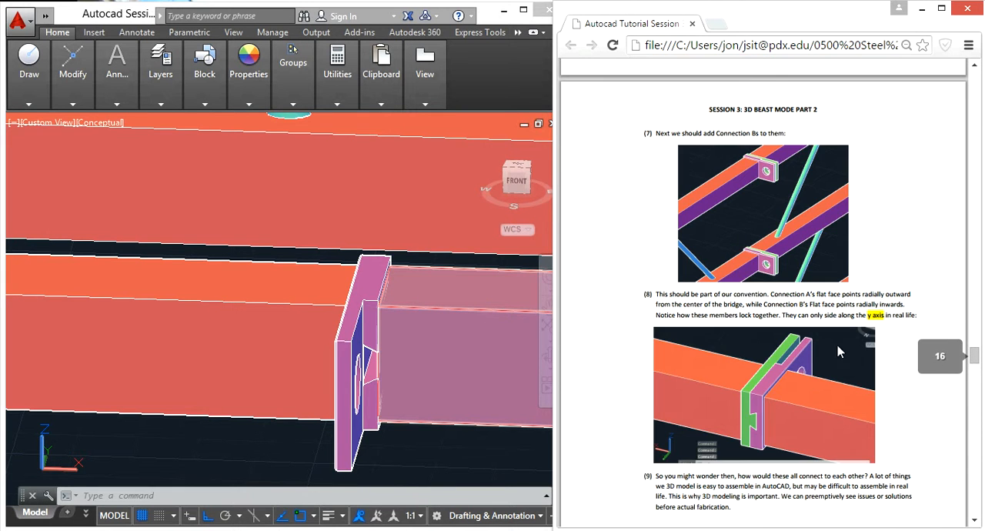
- Copy the placed Connection A from its inner top corner to the matching end corner of the lower decking tube
click(473, 463)
scroll(438, 461, down, 5)
middle_drag(445, 455, 321, 273)
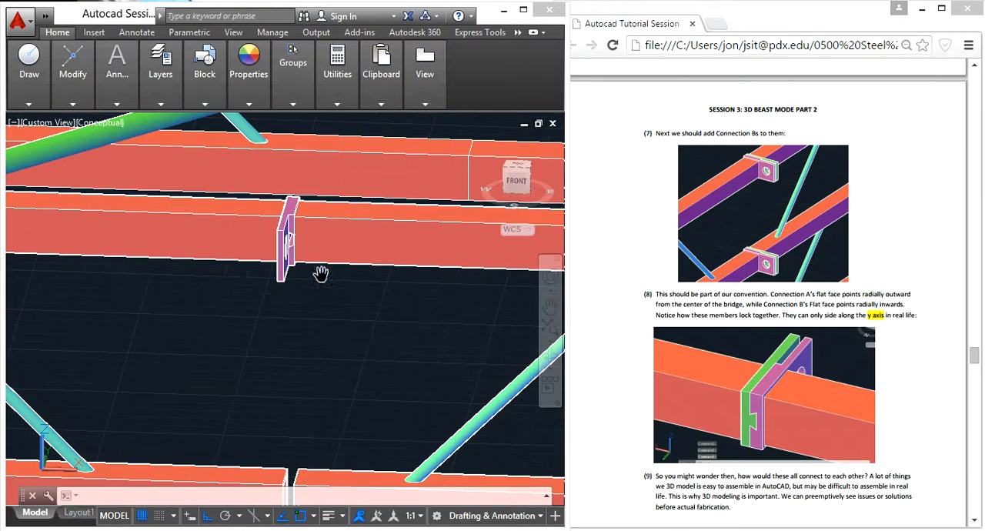
middle_drag(313, 344, 282, 244)
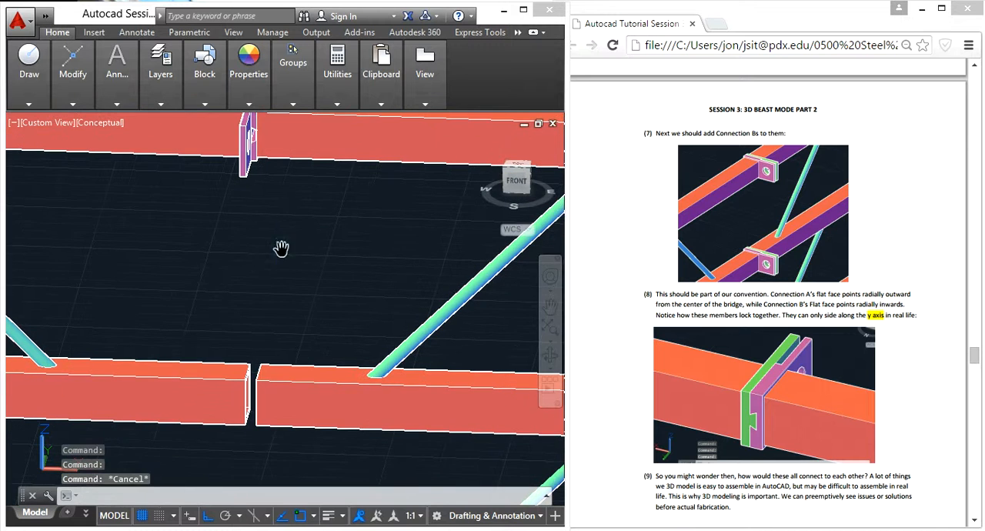
scroll(243, 179, up, 2)
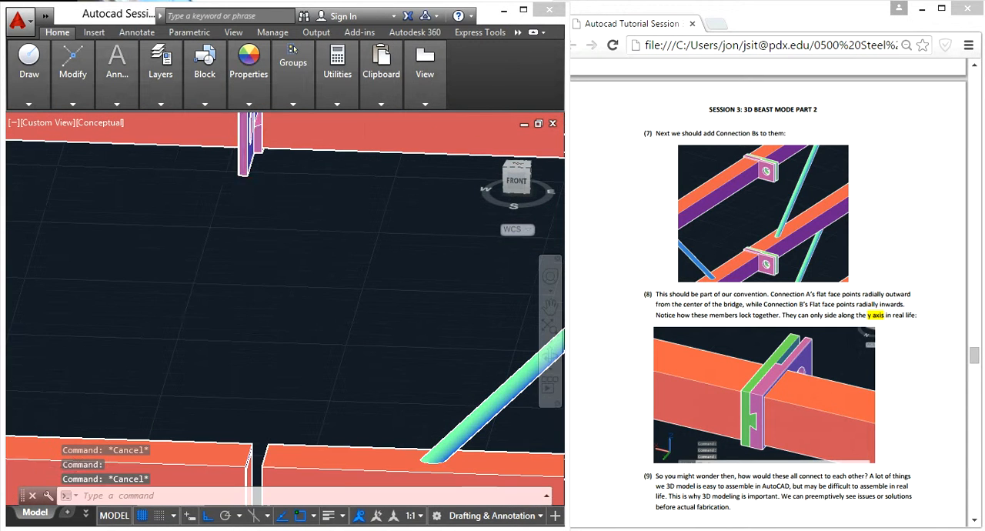
click(264, 180)
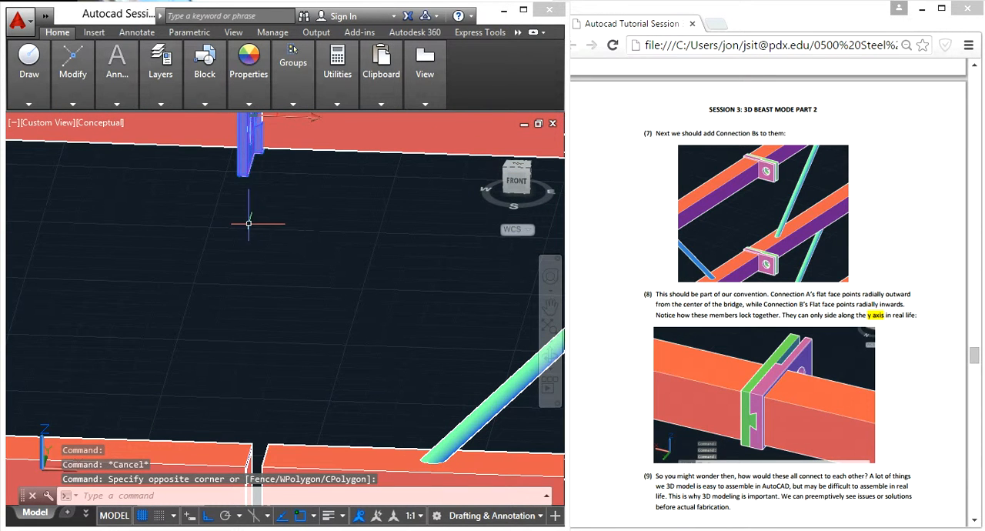
text(co)
key(Return)
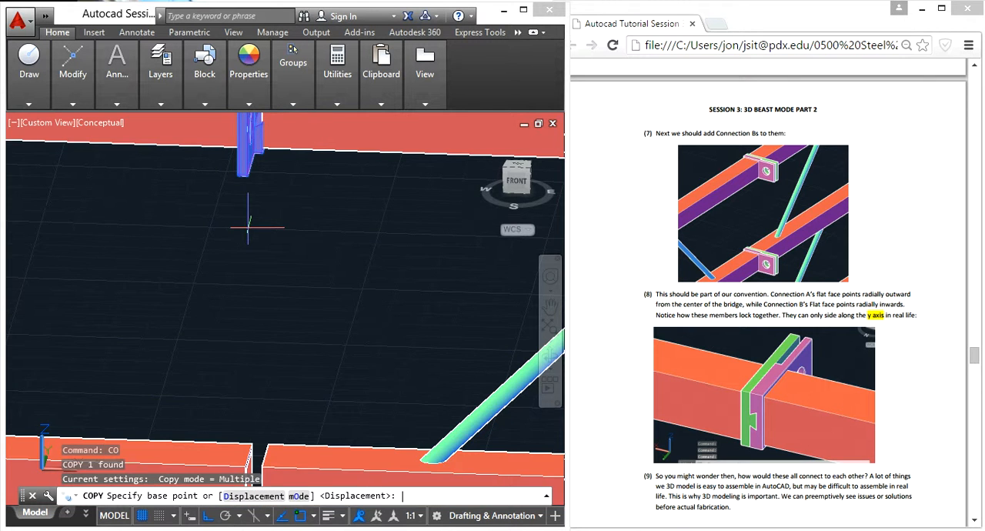
scroll(251, 227, down, 3)
shift+middle_drag(246, 291, 388, 270)
scroll(278, 126, up, 2)
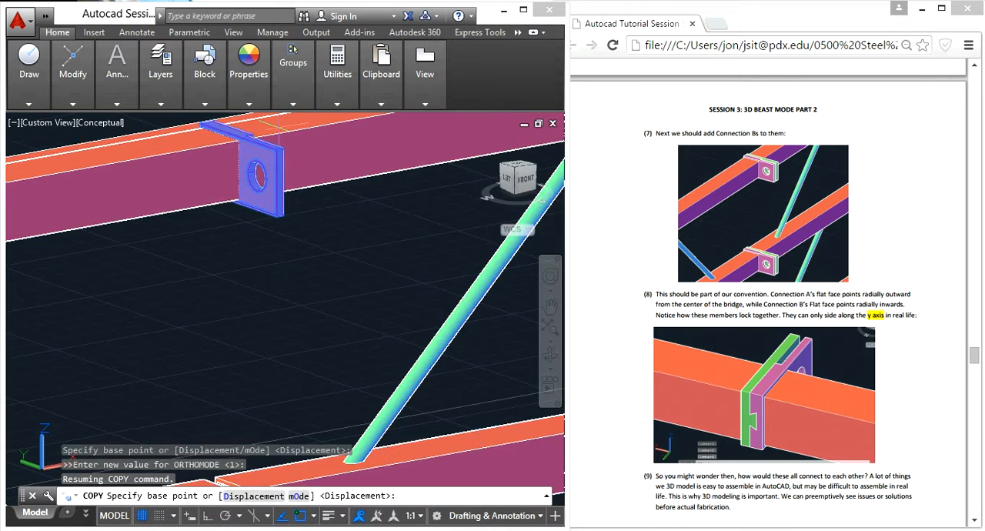
scroll(279, 123, up, 1)
click(221, 145)
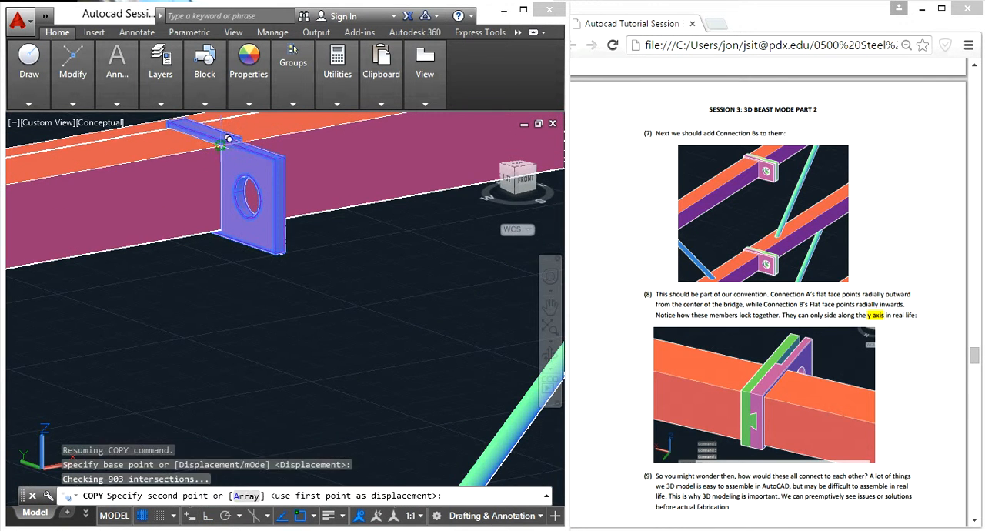
scroll(219, 338, down, 2)
scroll(209, 342, up, 2)
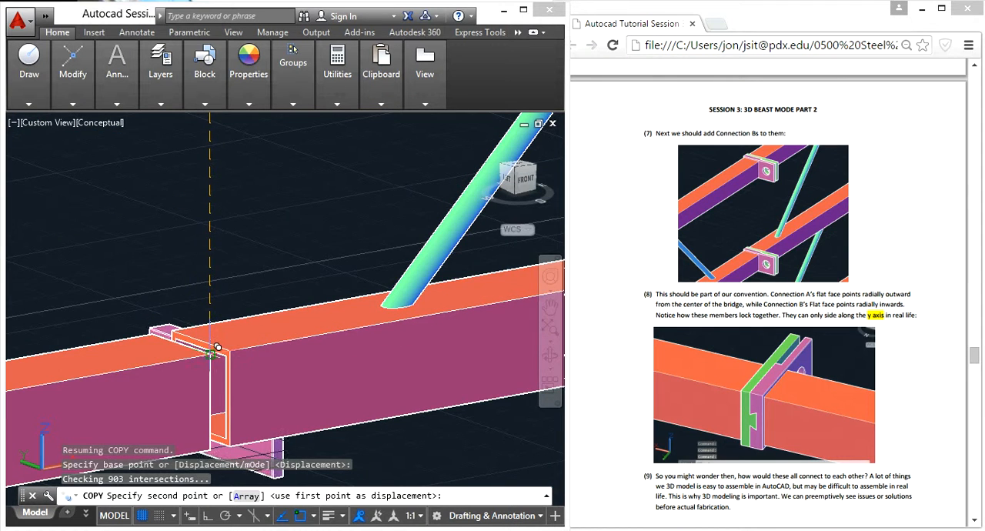
click(246, 344)
key(Escape)
key(Escape)
scroll(277, 347, down, 4)
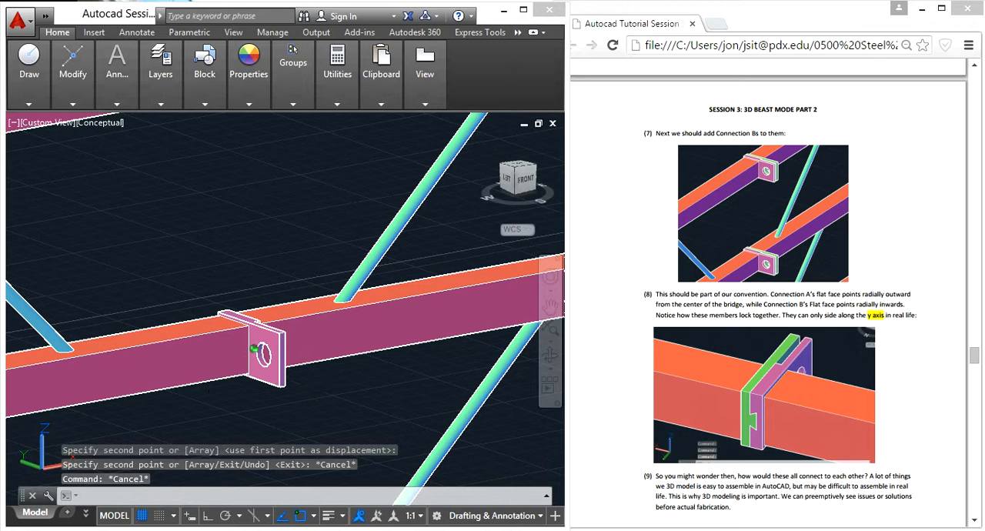
- Open the decking truss block adjoining the Connection A plates in the Block Editor and view its tube ends in 3D
shift+middle_drag(283, 378, 262, 383)
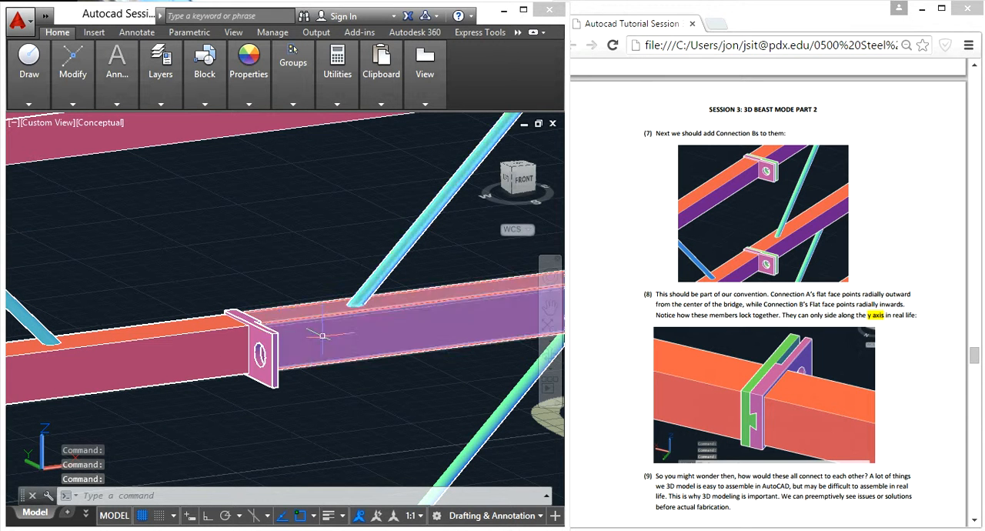
scroll(384, 275, down, 3)
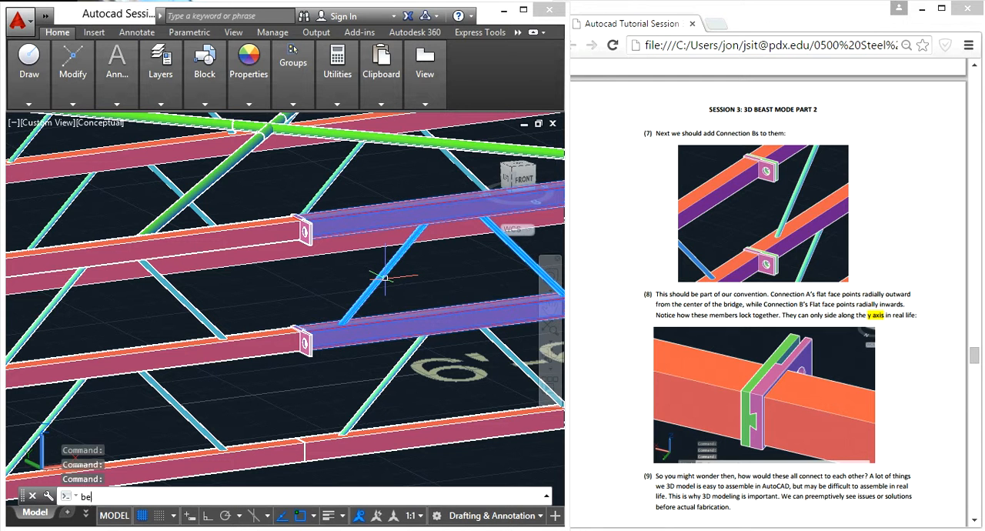
key(Return)
click(381, 435)
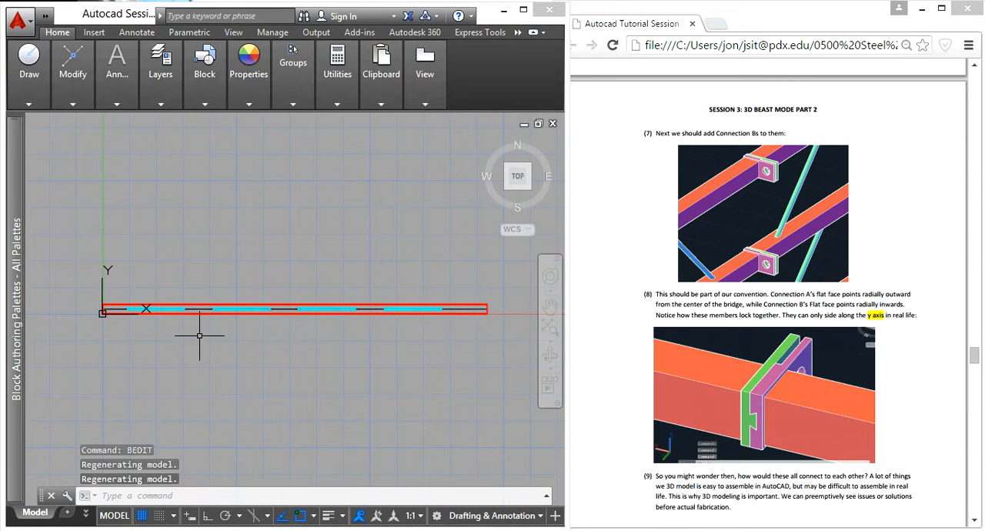
key(Escape)
shift+middle_drag(177, 335, 338, 292)
scroll(241, 359, up, 7)
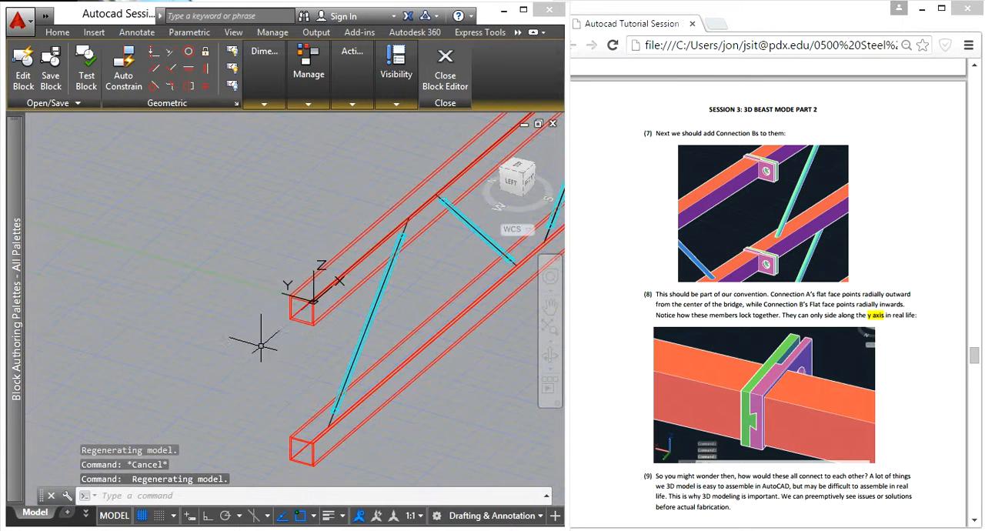
- Shorten the upper square tube by press-pulling its end face -.18
text(pr)
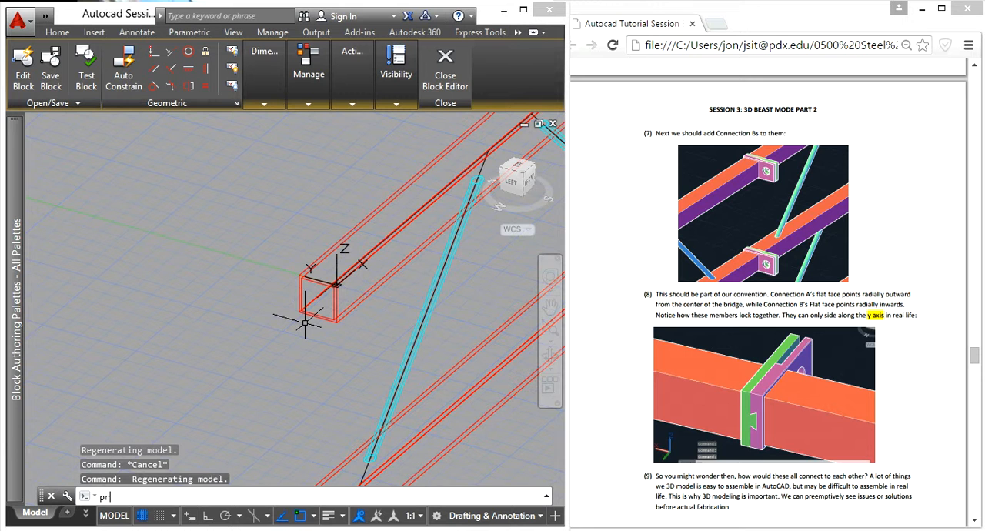
text(esspull)
key(Return)
scroll(306, 322, up, 10)
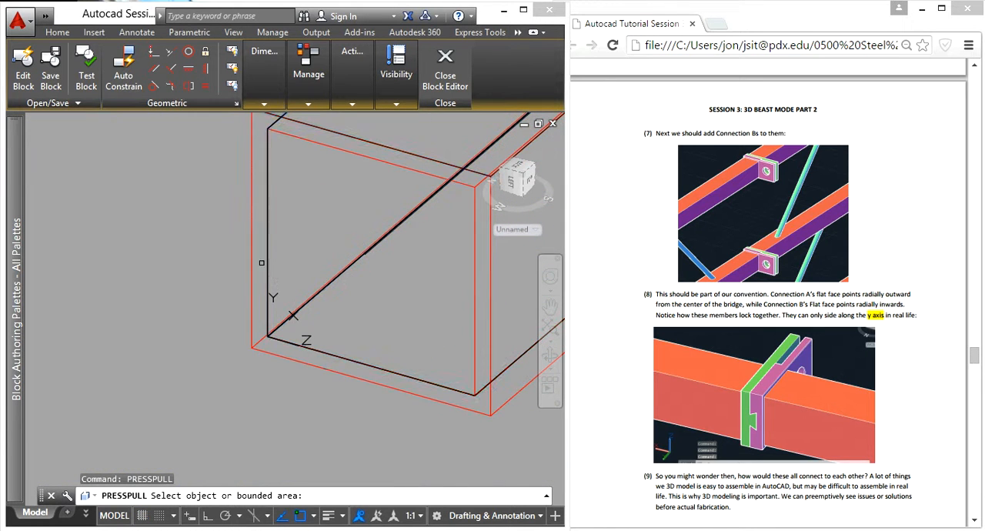
click(264, 265)
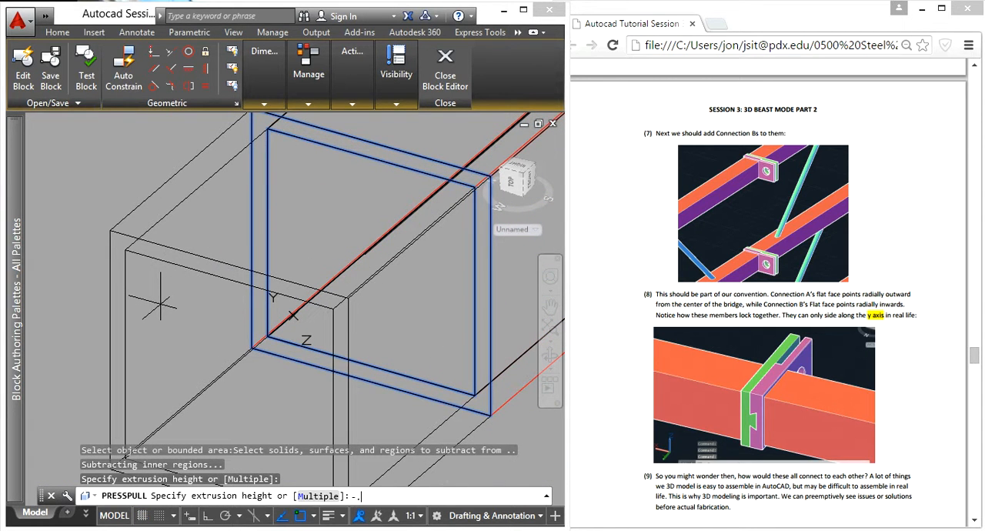
text(-.18)
key(Return)
scroll(210, 326, down, 10)
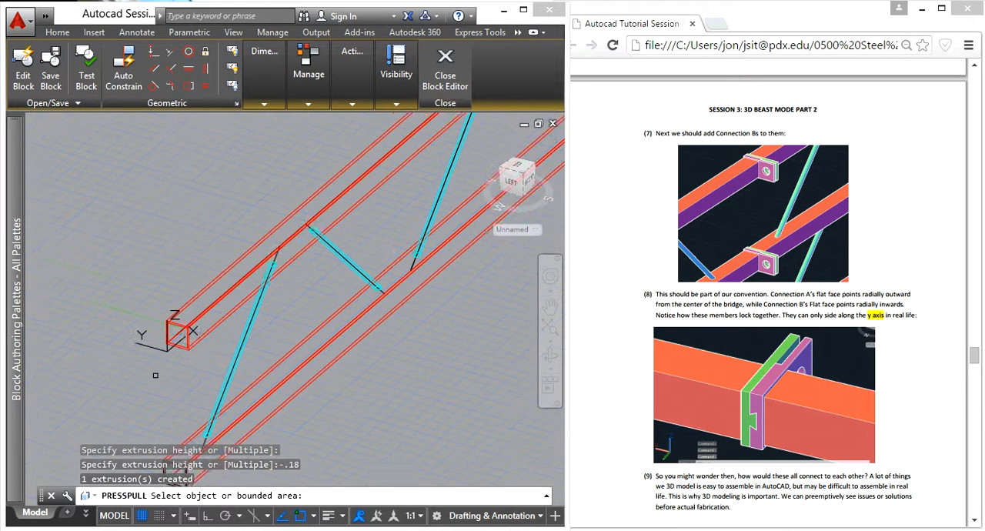
- Press-pull the lower square tube's end face back to line up with the upper tube's end, and close the Block Editor
scroll(210, 325, up, 10)
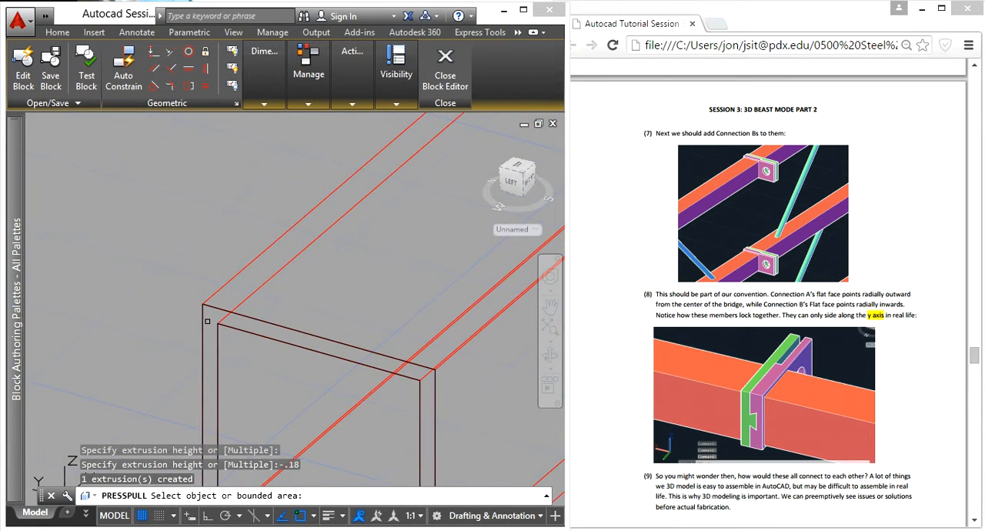
click(211, 311)
scroll(210, 308, down, 5)
scroll(164, 372, up, 8)
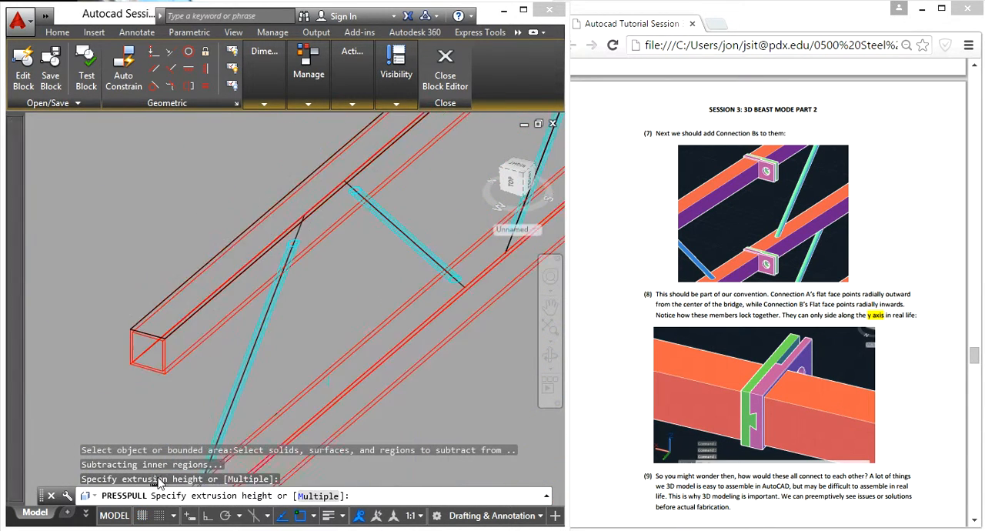
click(164, 370)
click(445, 73)
click(432, 252)
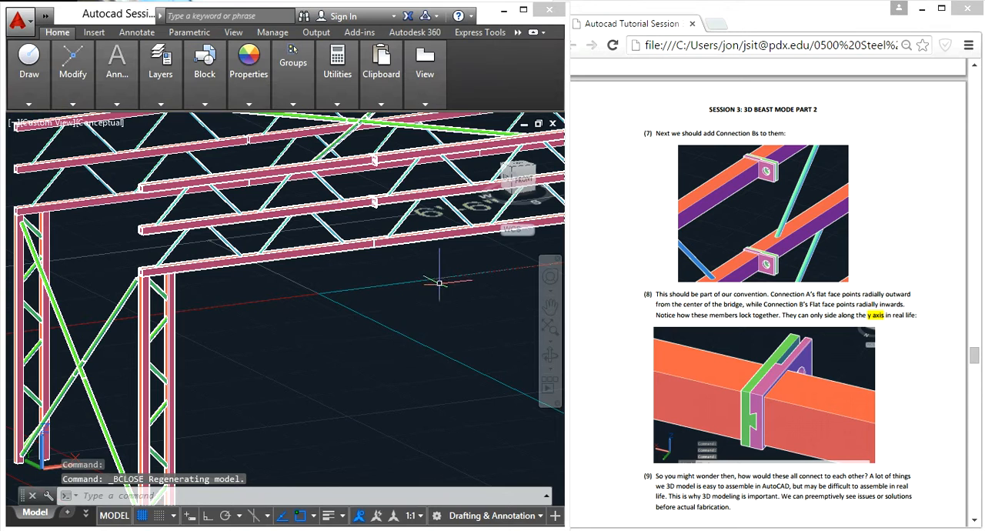
- Copy the green Connection B plate for the red square tube into the free space beside the upright Connection A
scroll(416, 327, down, 3)
middle_drag(417, 327, 6, 332)
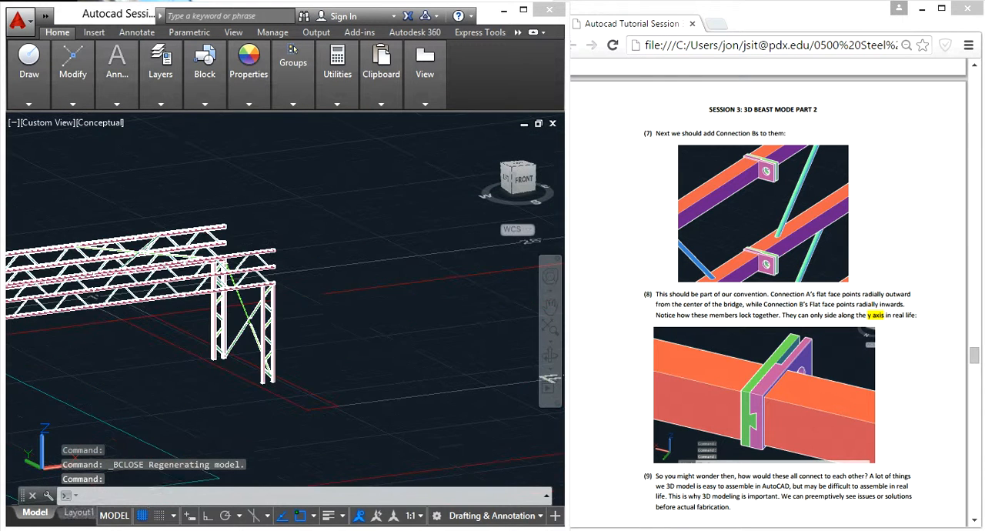
middle_drag(398, 301, 3, 333)
mouse_move(387, 329)
middle_down()
mouse_move(283, 326)
mouse_move(110, 271)
middle_up()
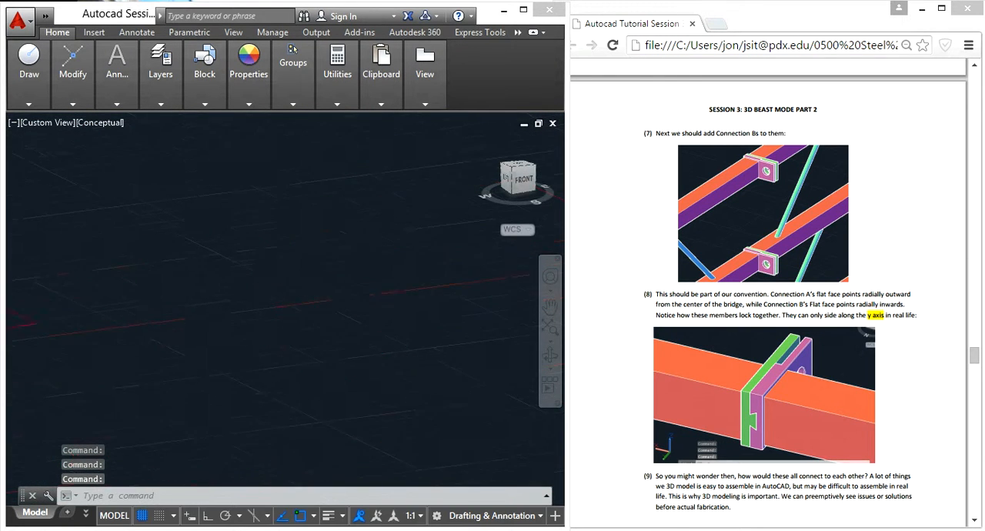
middle_drag(40, 290, 393, 285)
scroll(390, 285, up, 2)
scroll(232, 295, up, 4)
scroll(231, 296, up, 10)
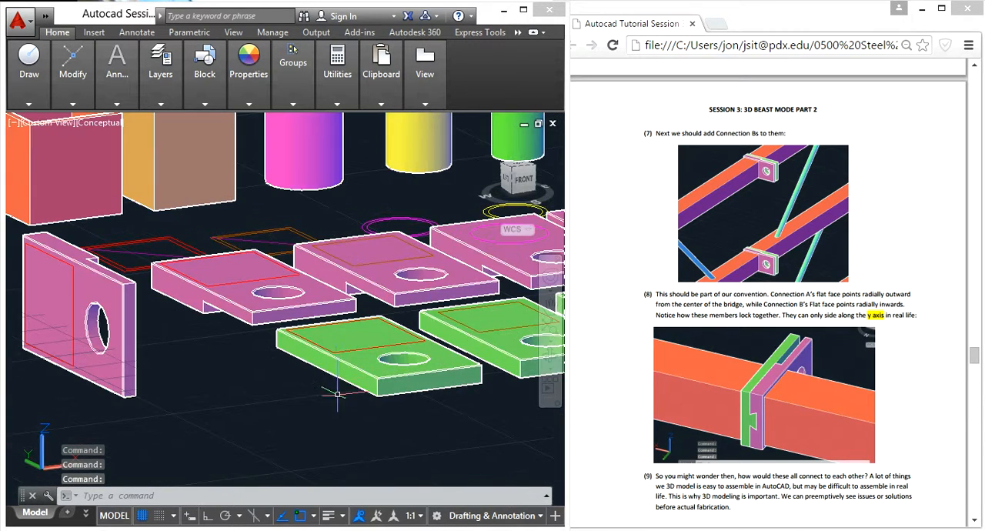
click(347, 401)
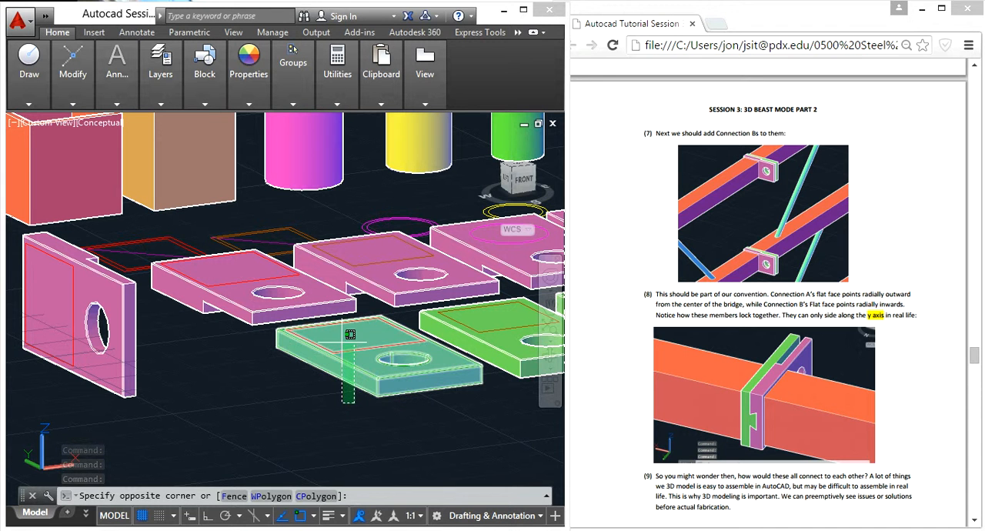
click(348, 348)
text(co)
key(Return)
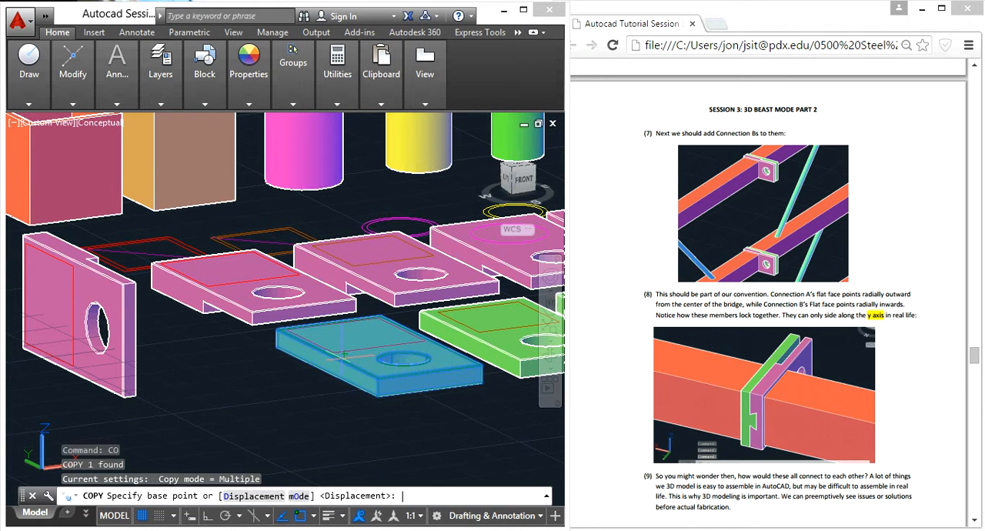
scroll(292, 382, down, 3)
scroll(293, 383, down, 2)
click(292, 382)
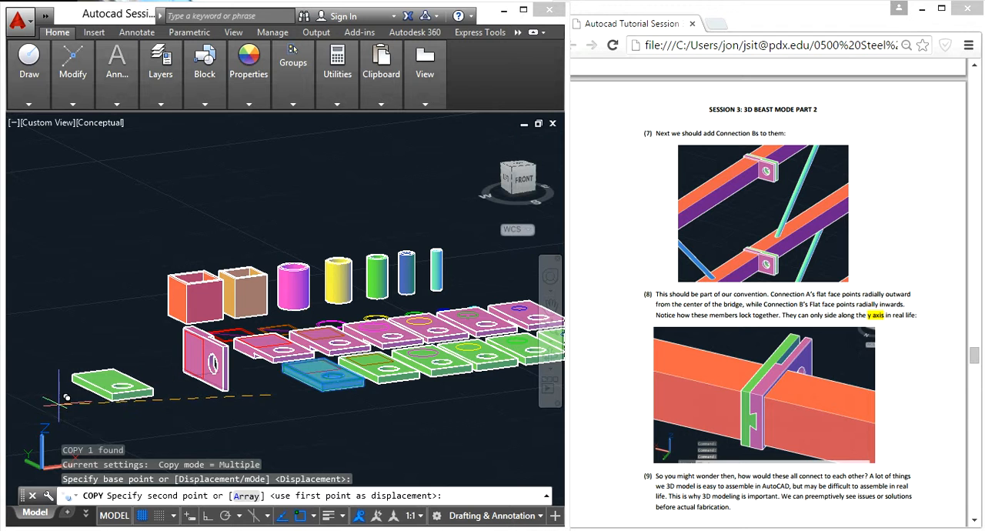
key(Escape)
- Rotate the copied Connection B upright about the Y axis with 3D Rotate, constraining the angle with Ortho
click(111, 419)
click(101, 387)
text(3drotate)
key(Return)
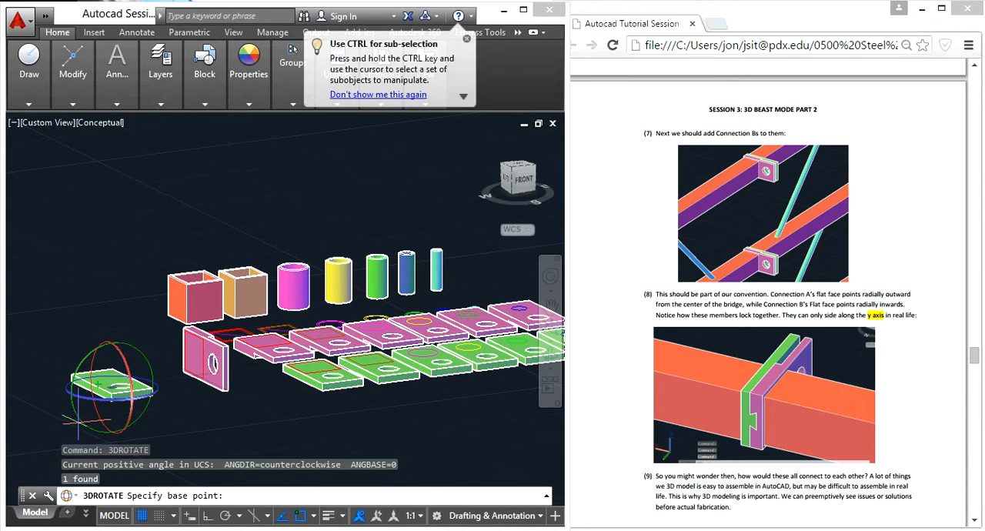
click(104, 427)
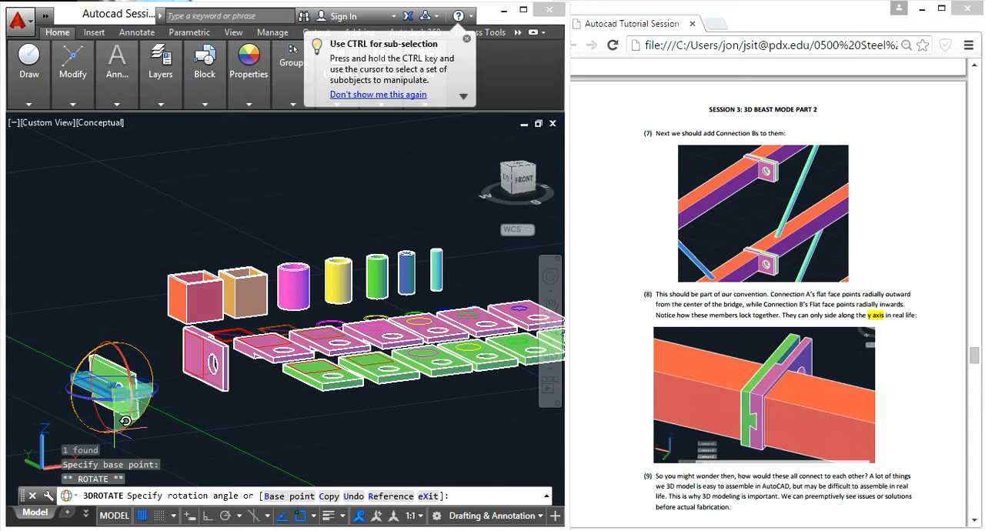
click(206, 517)
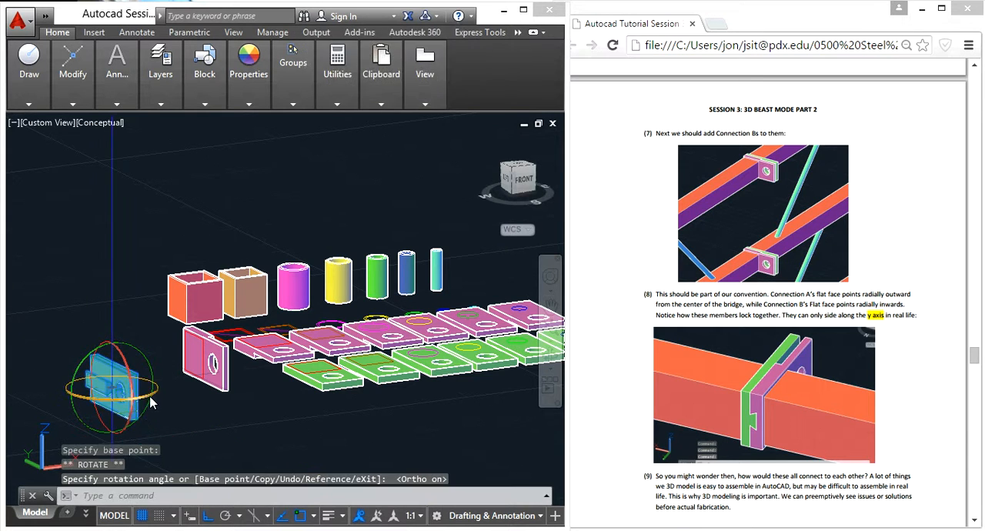
key(Escape)
- Copy the upright Connection B from its upper back corner to the matching corner of Connection A at the upper decking tube joint
click(123, 392)
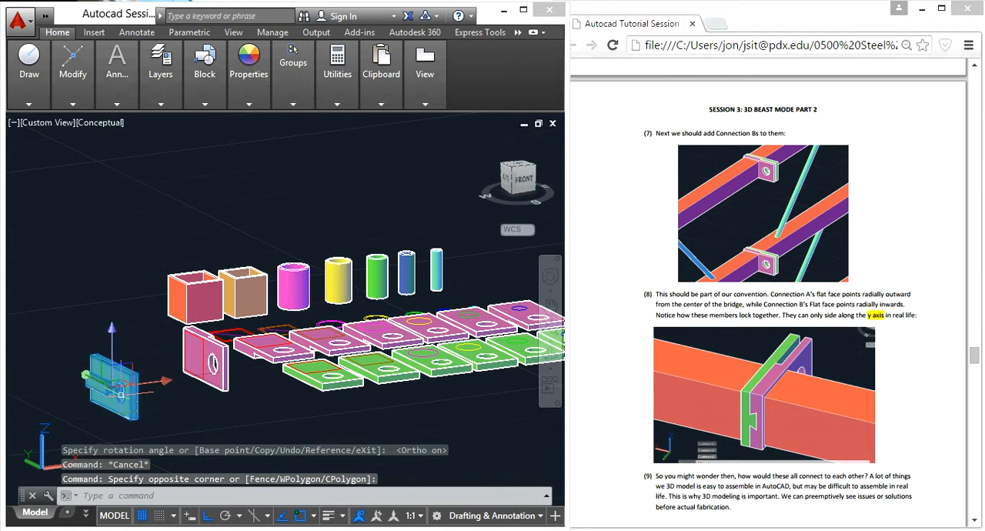
text(co)
key(Return)
scroll(61, 339, up, 5)
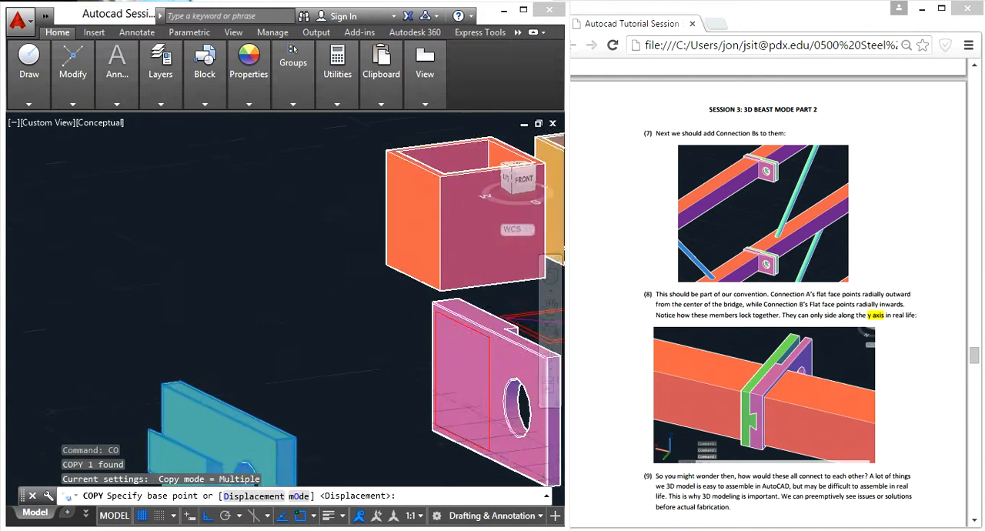
scroll(130, 387, up, 4)
scroll(142, 390, down, 6)
scroll(140, 390, up, 5)
scroll(140, 390, up, 3)
click(29, 255)
scroll(47, 324, down, 10)
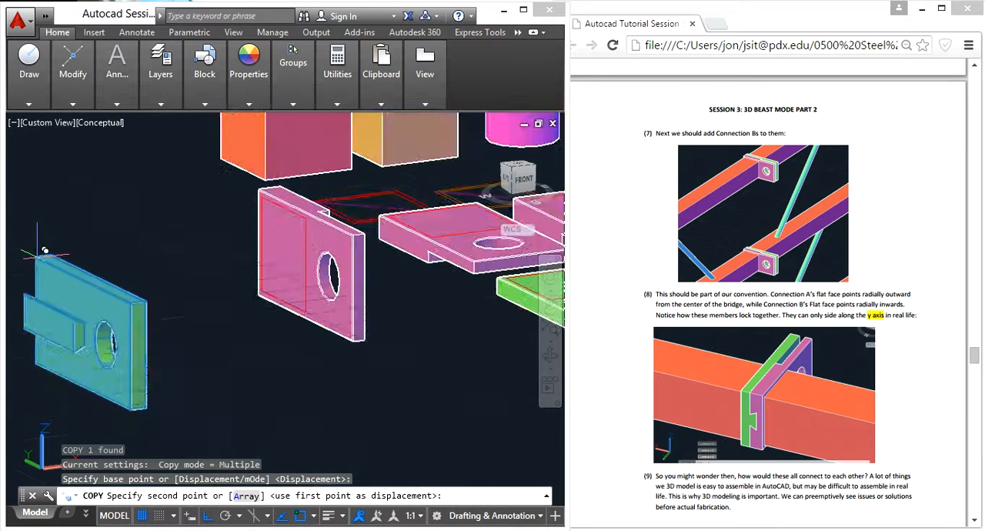
middle_drag(264, 359, 244, 281)
middle_drag(134, 309, 211, 314)
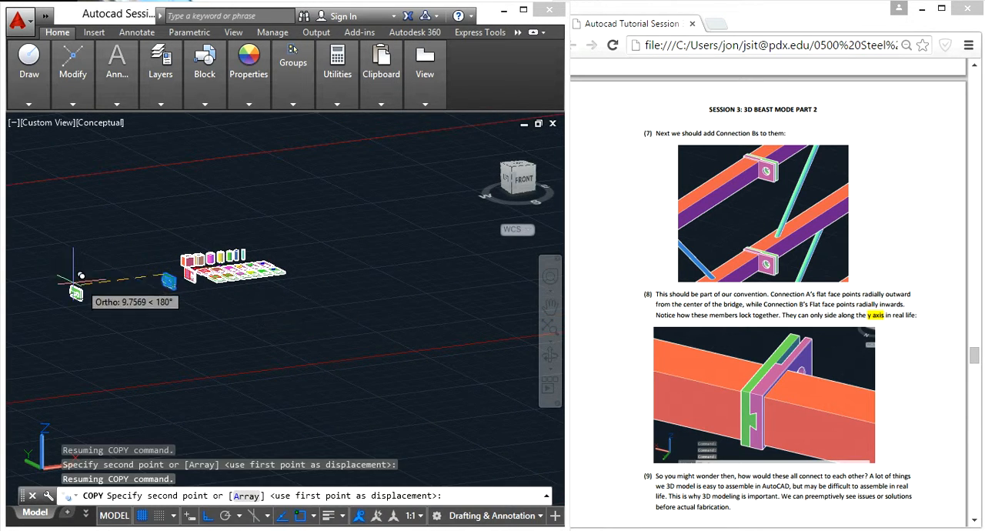
middle_drag(46, 249, 425, 328)
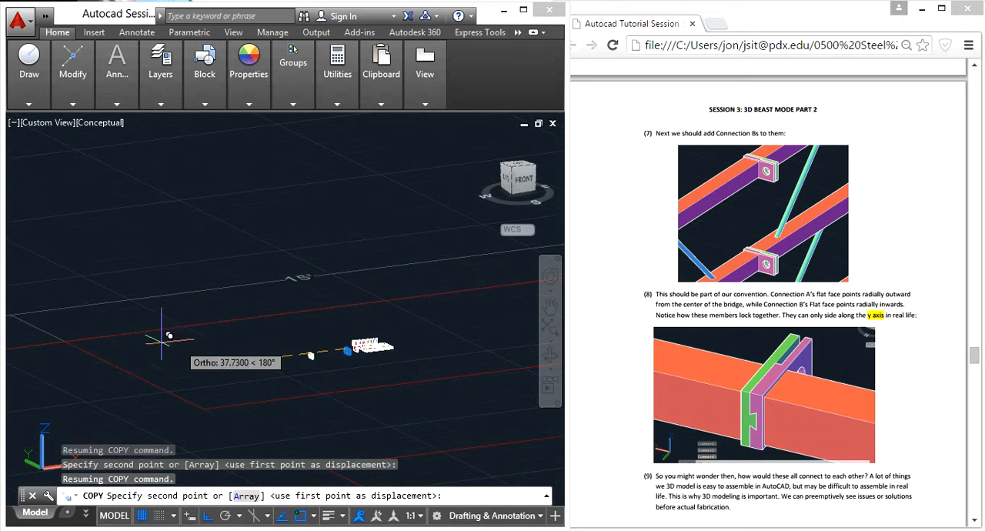
middle_drag(233, 326, 399, 324)
middle_drag(127, 337, 466, 301)
scroll(243, 327, up, 10)
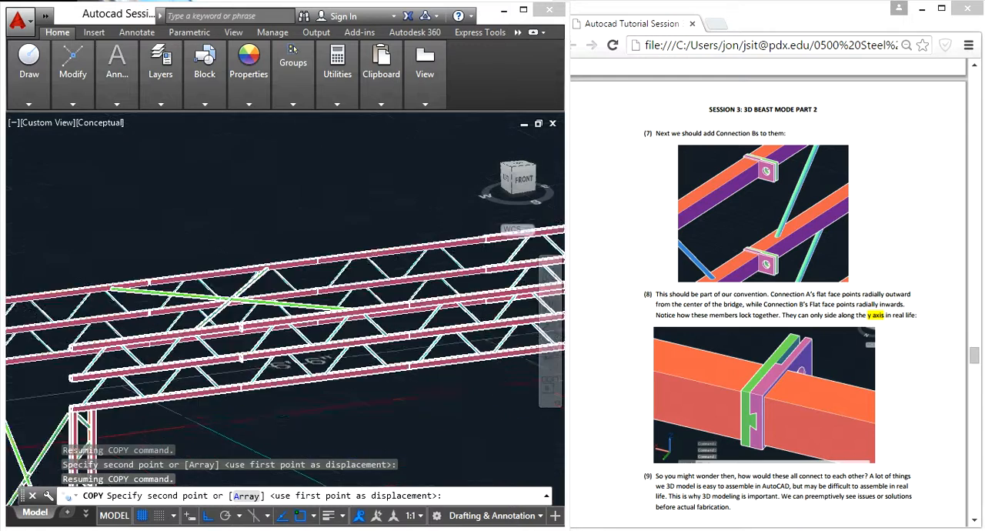
scroll(273, 309, up, 5)
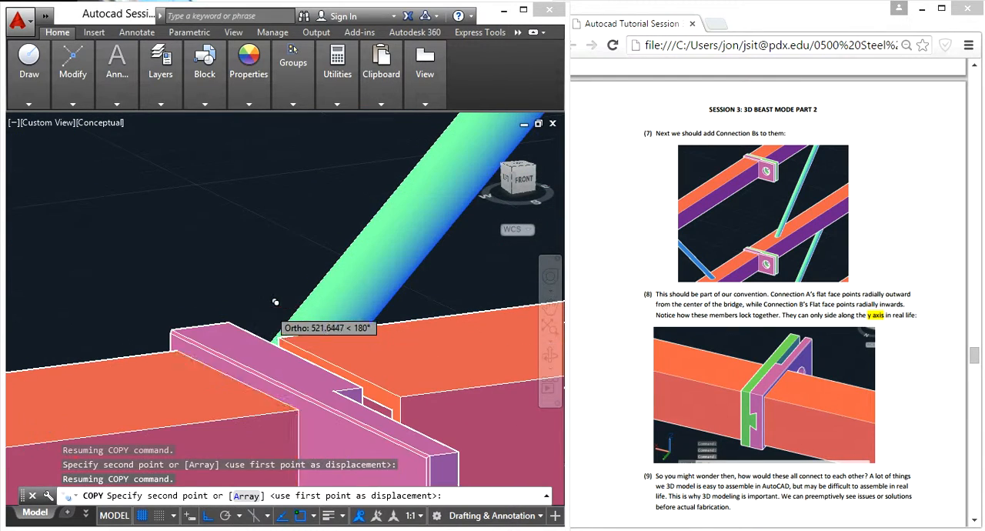
click(227, 322)
key(Escape)
- Examine the interlocking profile of Connections A and B from the back side of the tube joint
scroll(294, 320, down, 8)
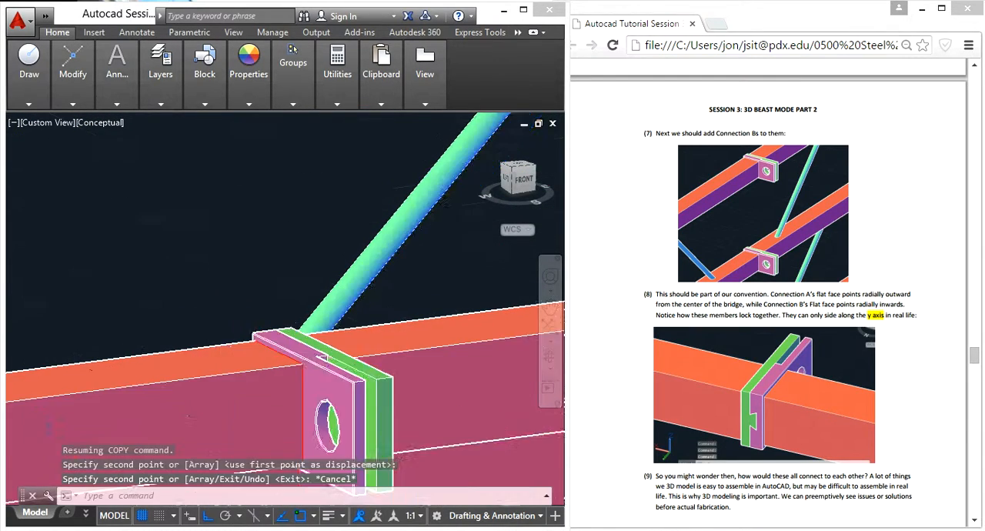
shift+middle_drag(334, 410, 462, 403)
middle_drag(446, 312, 127, 321)
shift+middle_drag(308, 329, 496, 334)
middle_drag(422, 275, 122, 289)
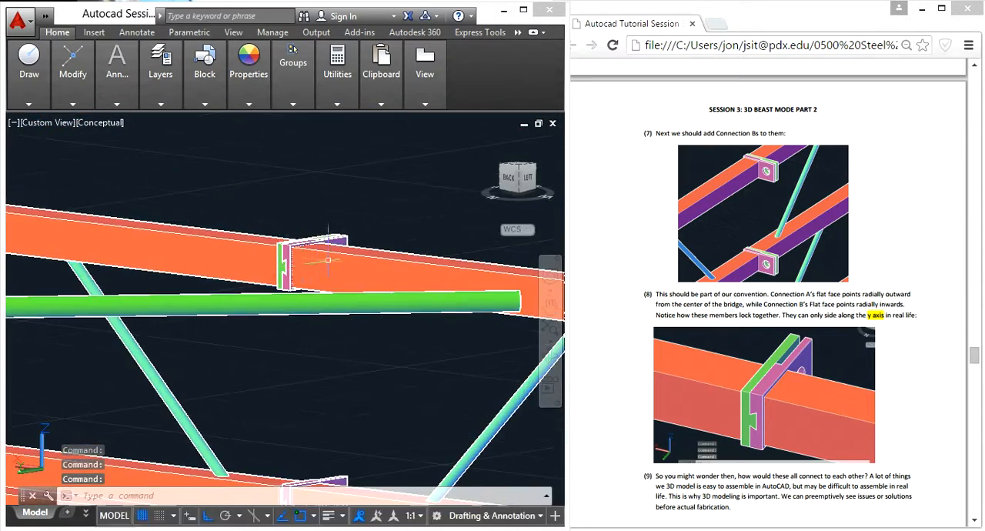
scroll(308, 260, up, 9)
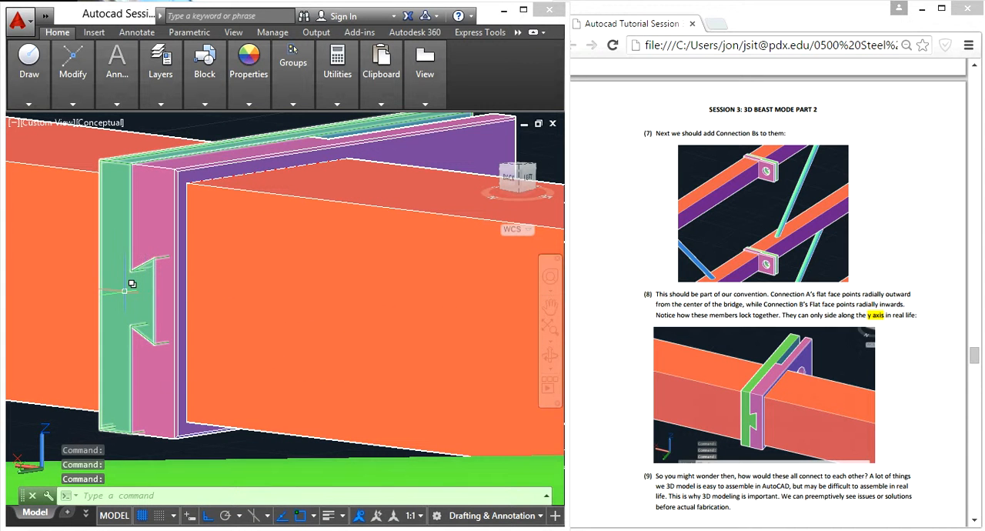
mouse_move(132, 284)
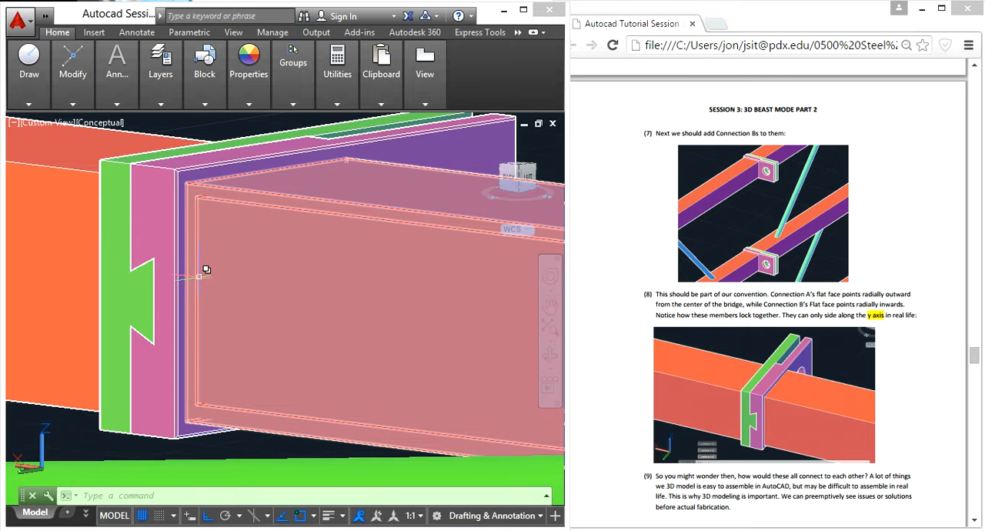
scroll(202, 271, down, 5)
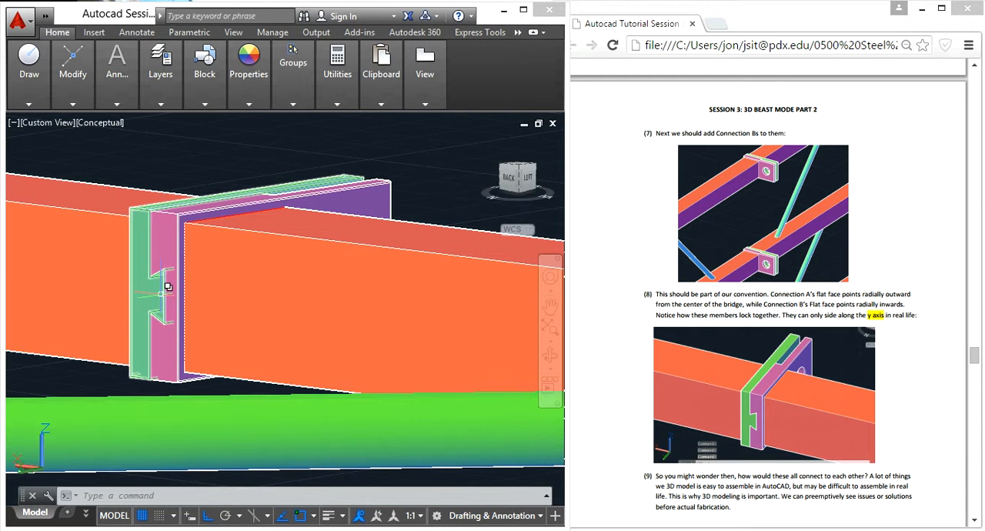
- Rotate the interlocked Connections A and B together a quarter turn about the X axis with 3D Rotate
click(156, 302)
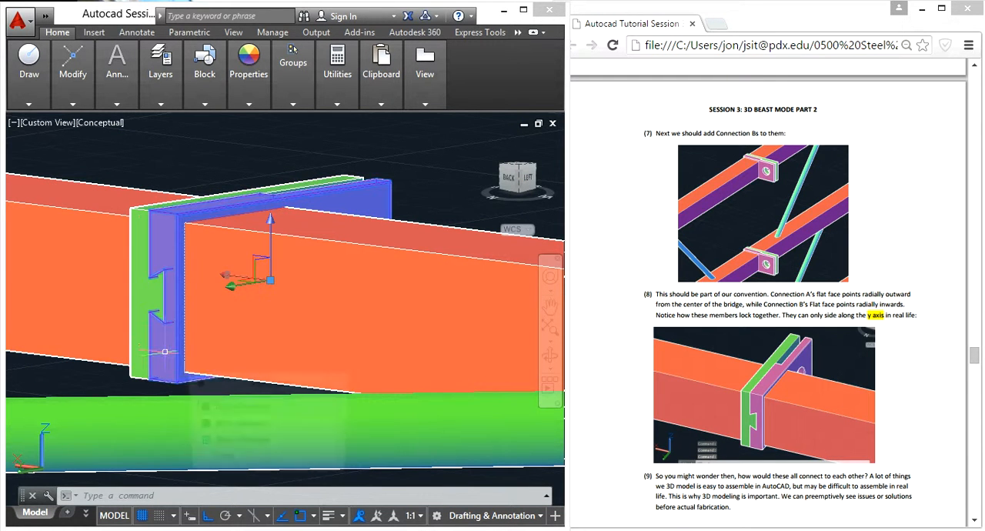
click(155, 301)
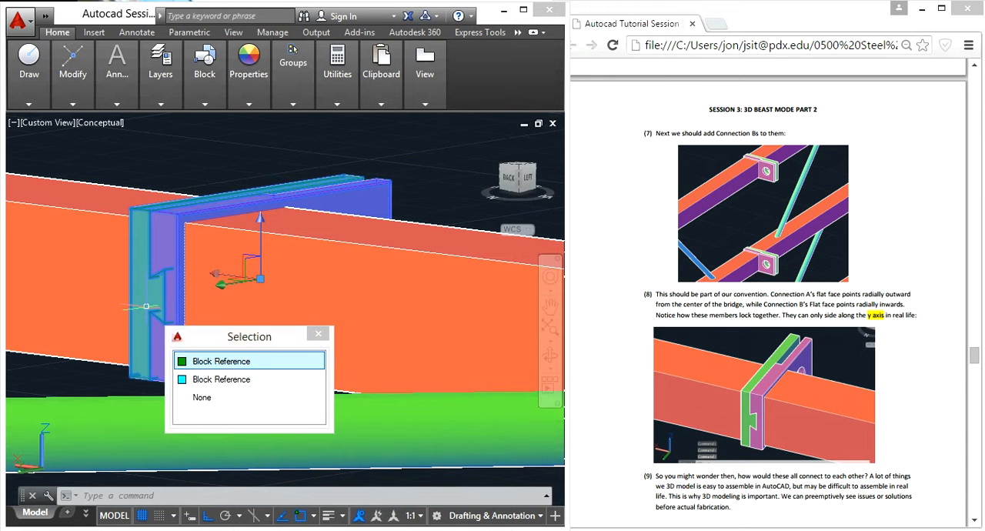
text(3dro)
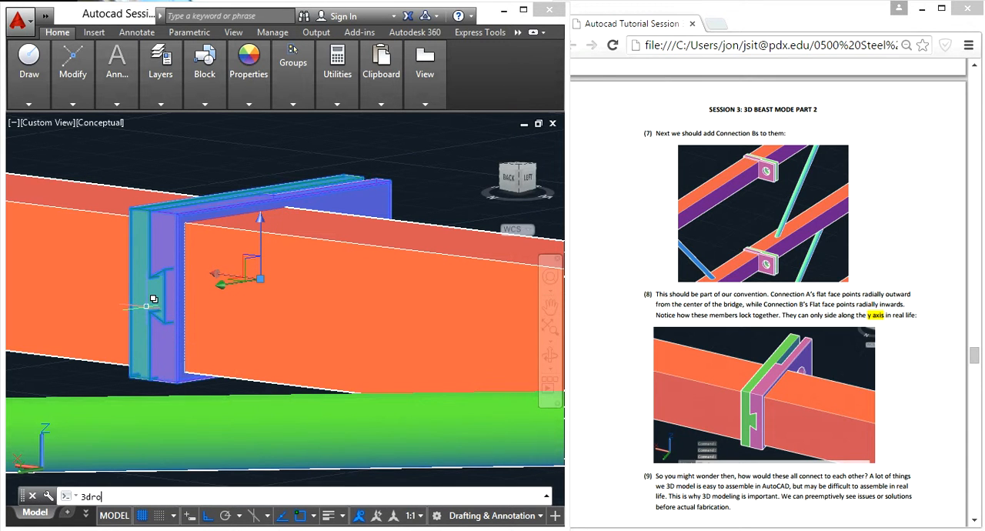
key(Return)
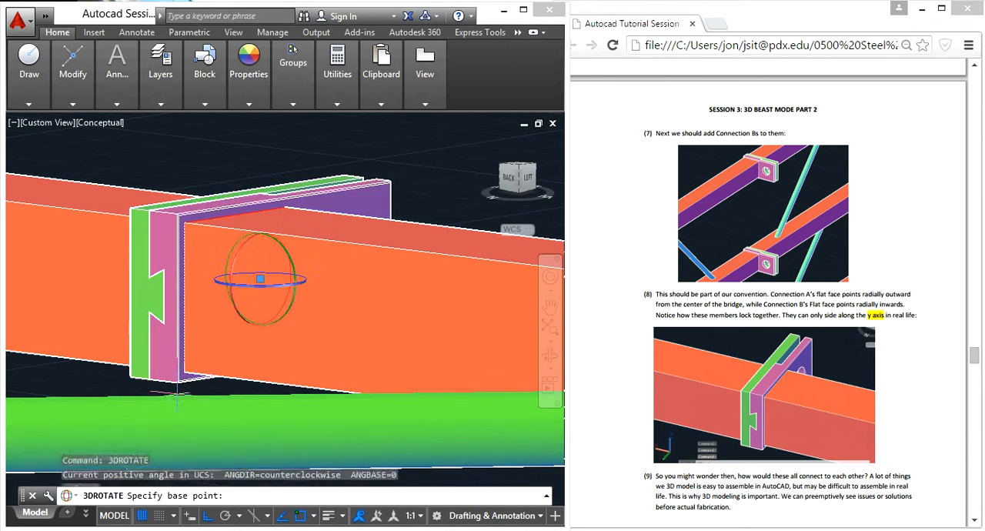
click(229, 271)
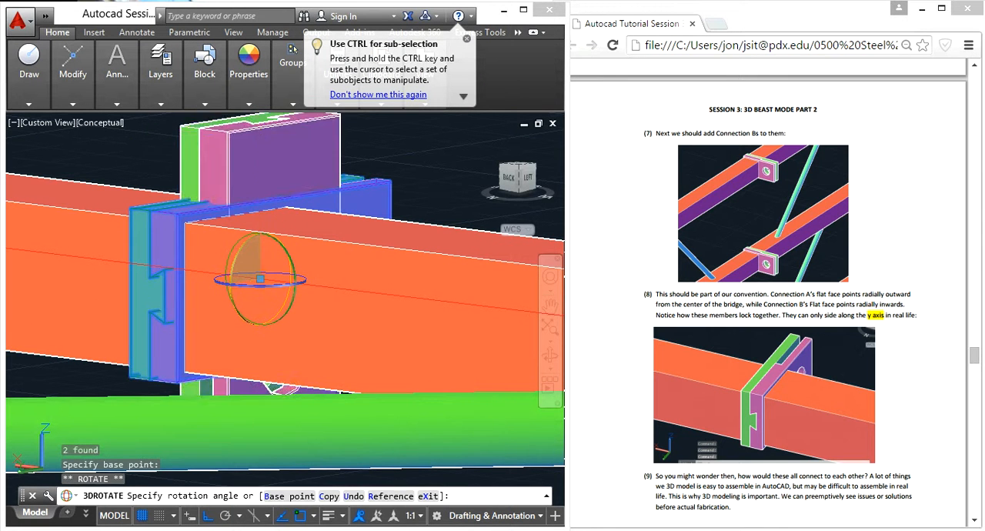
click(213, 145)
key(Escape)
- Move the rotated connection pair about 0.49 along the Y axis with Ortho on, keeping it against the tube ends
click(355, 163)
click(241, 151)
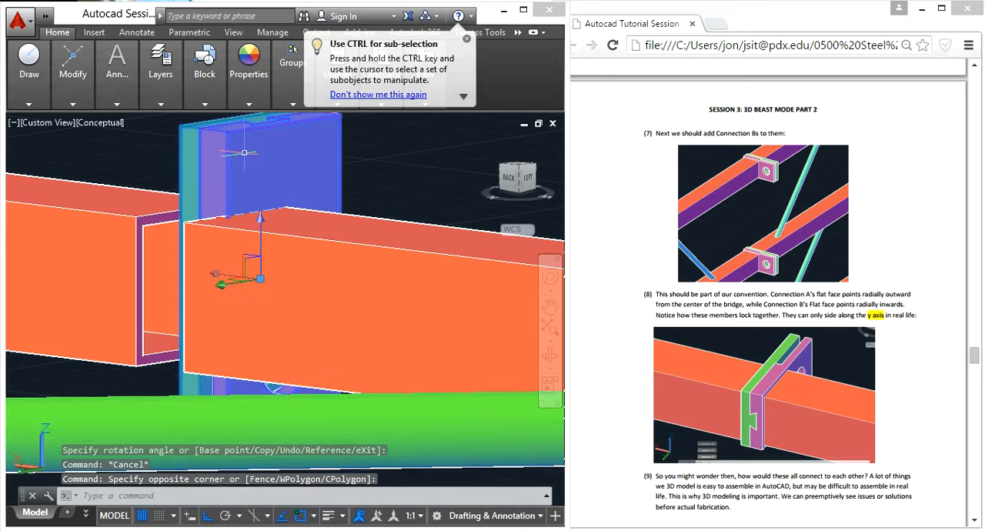
scroll(241, 154, down, 3)
scroll(223, 246, up, 2)
scroll(263, 221, up, 3)
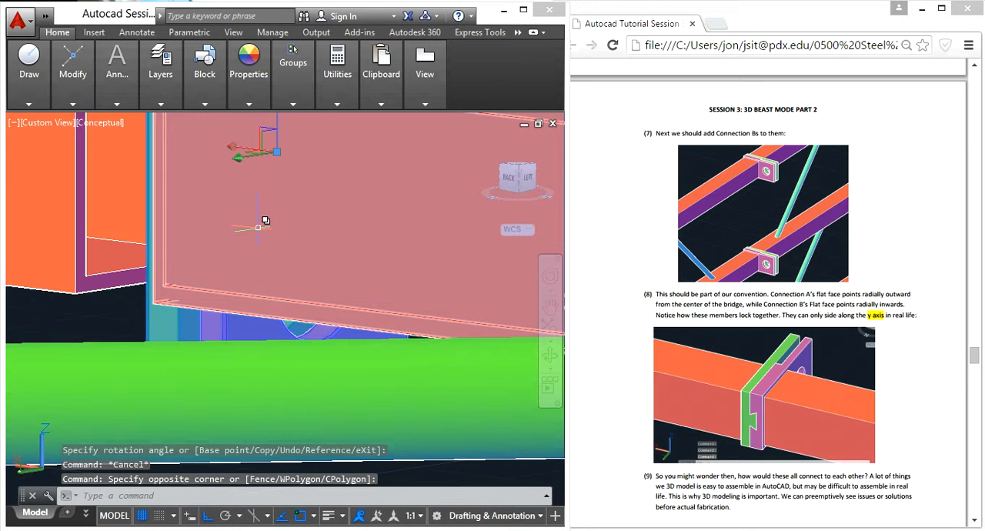
scroll(258, 227, down, 2)
text(m)
key(Return)
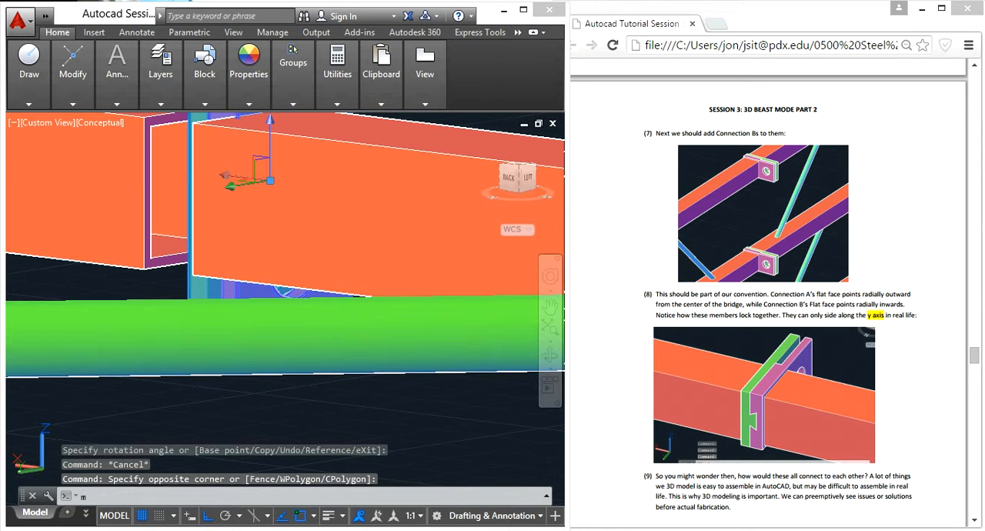
scroll(231, 253, down, 3)
shift+middle_drag(202, 343, 254, 231)
click(403, 176)
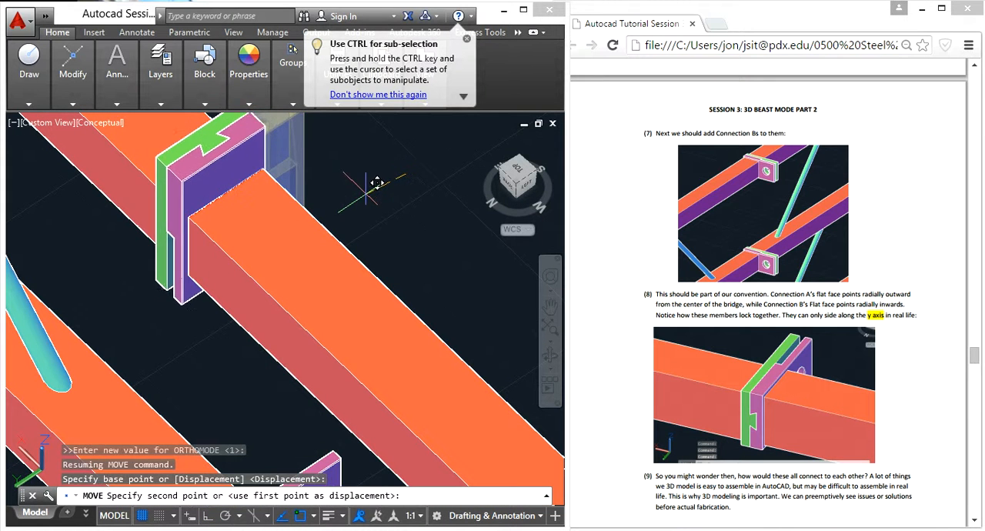
click(209, 516)
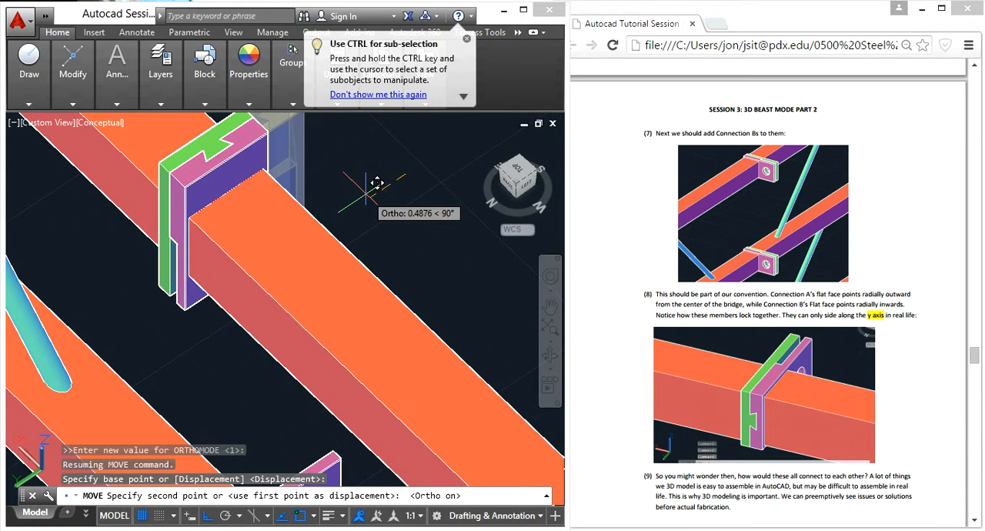
key(Escape)
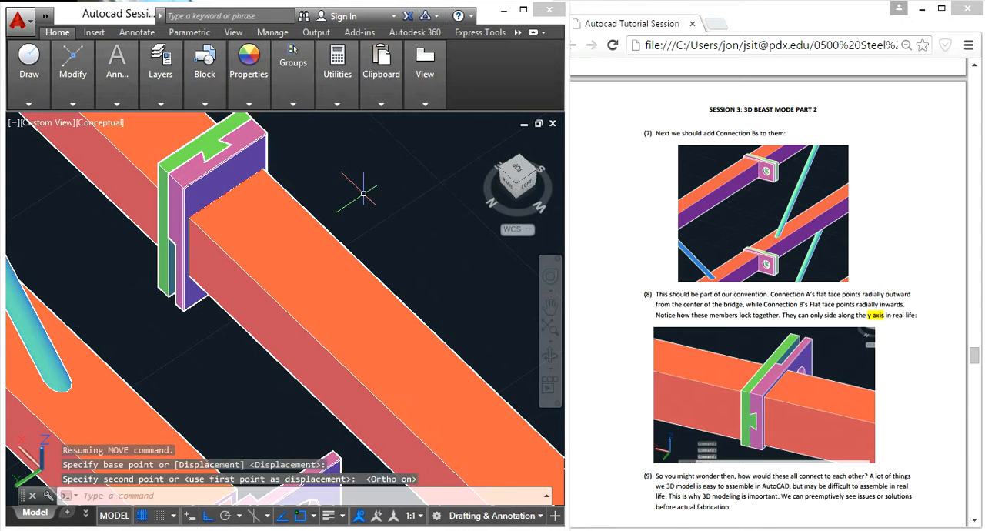
- Compare the rotated connection pair on the upper tube with the sideways Connection A on the tube below and the tutorial's convention
scroll(301, 200, down, 3)
shift+middle_drag(353, 392, 365, 374)
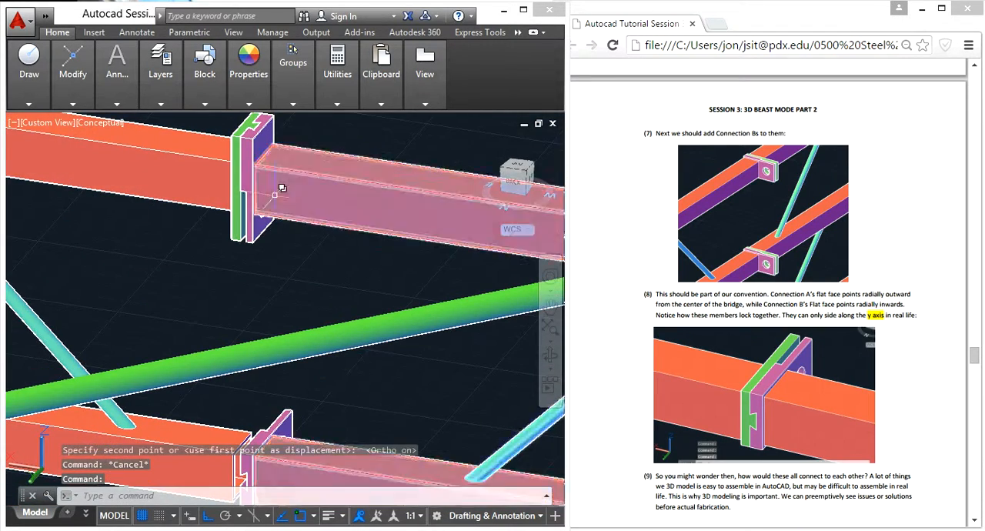
scroll(274, 196, up, 5)
scroll(274, 197, down, 1)
scroll(251, 315, down, 4)
scroll(253, 379, up, 4)
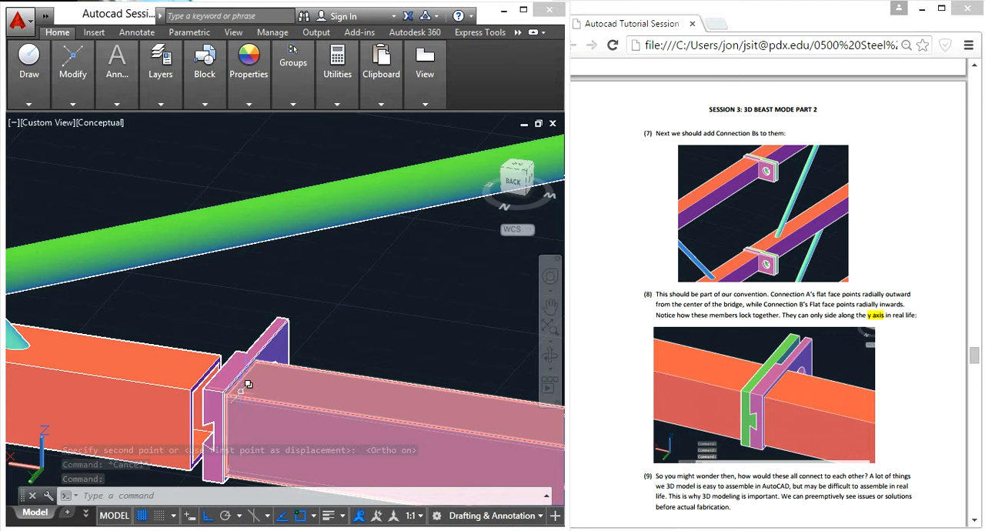
scroll(254, 369, down, 2)
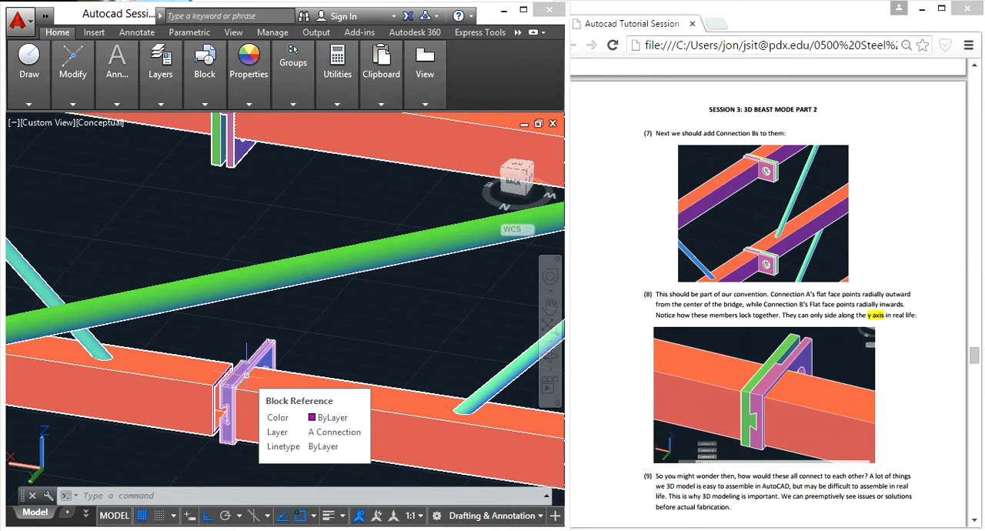
scroll(246, 374, down, 1)
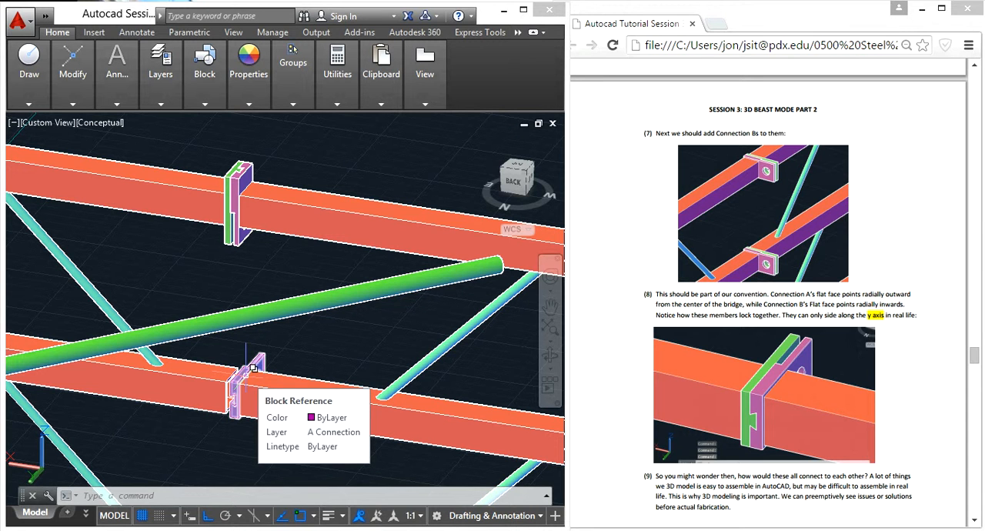
click(914, 400)
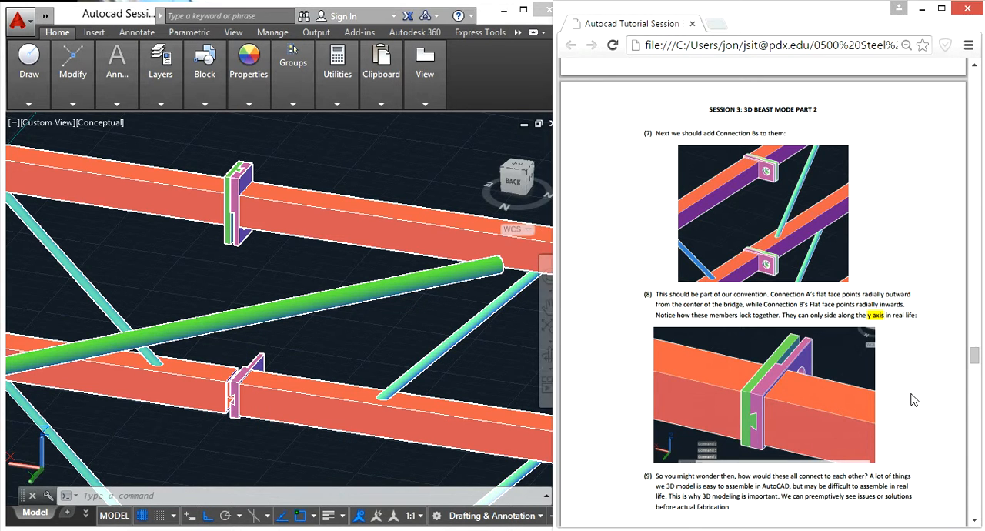
click(282, 262)
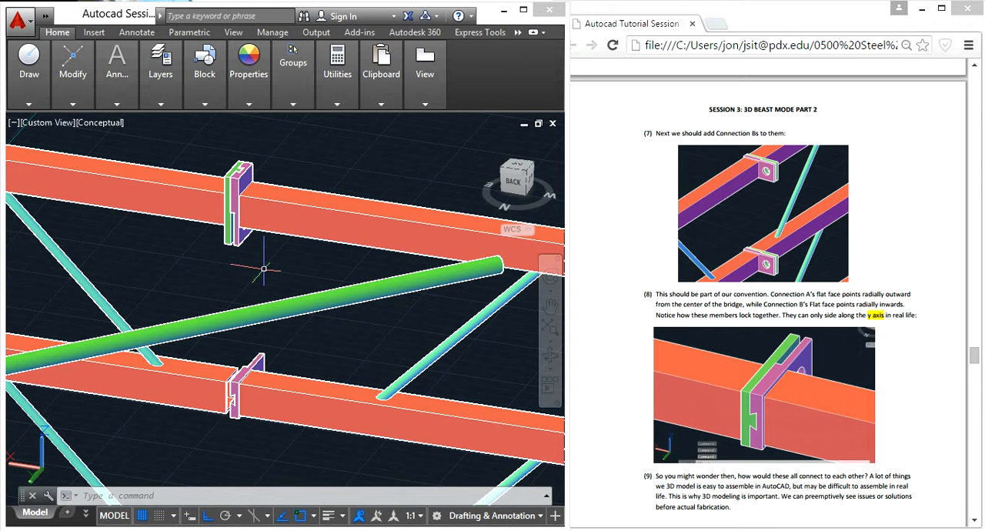
scroll(264, 269, down, 10)
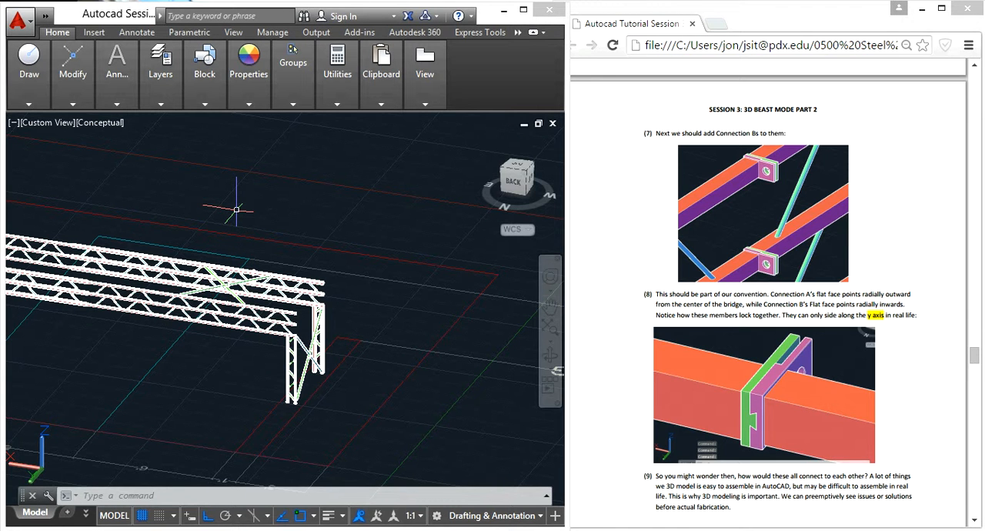
scroll(255, 262, up, 8)
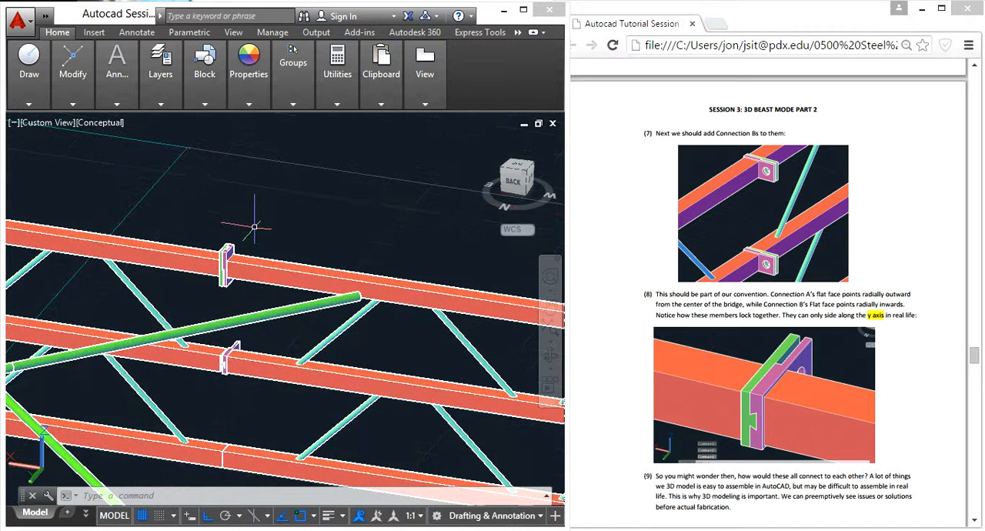